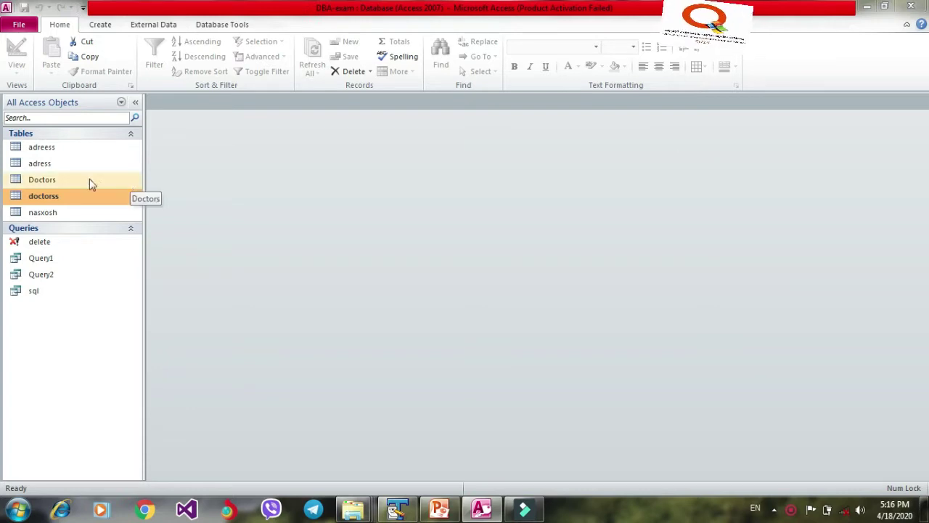
# Open the doctorss table and create a new query in design view with doctorss as its source table
pyautogui.click(42, 200)
pyautogui.doubleClick(40, 202)
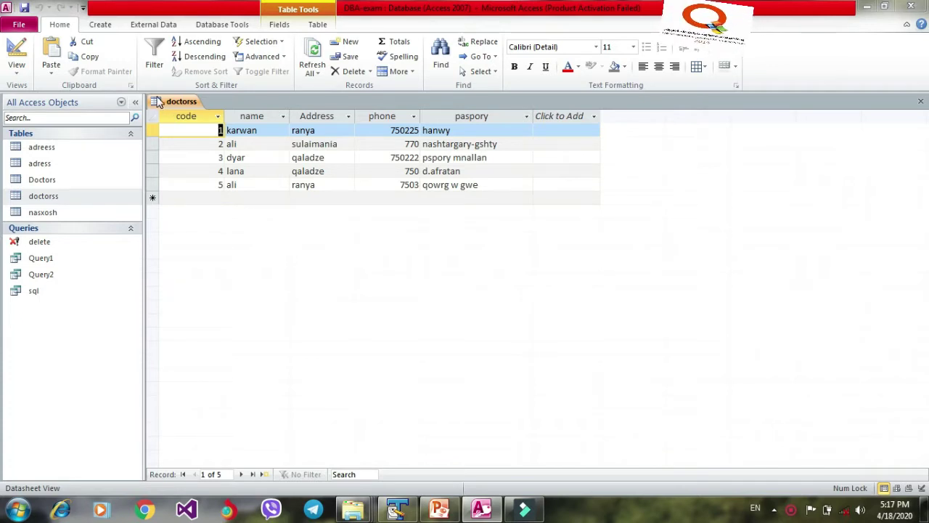
pyautogui.click(94, 24)
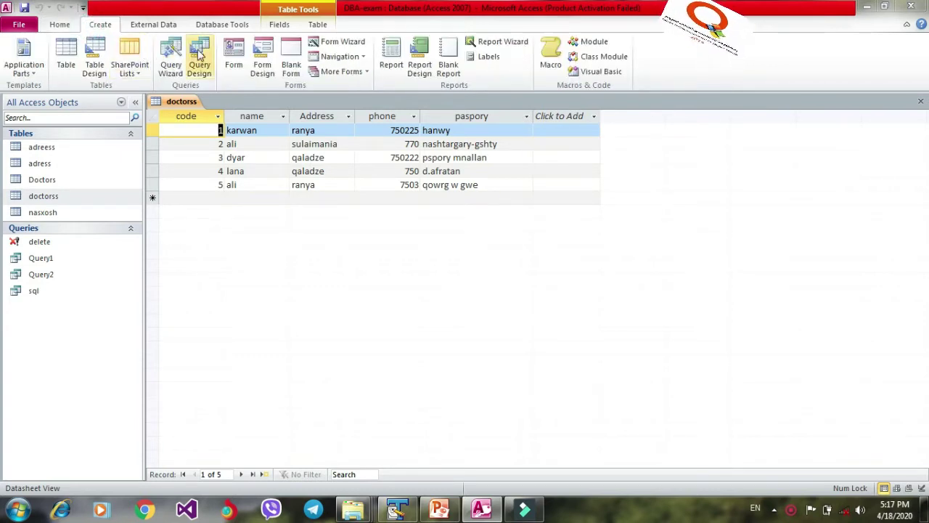
pyautogui.click(199, 54)
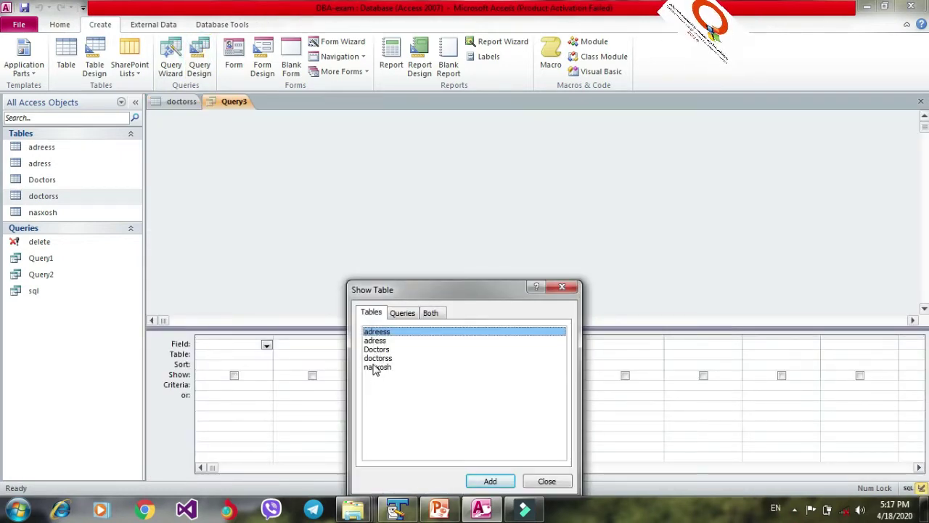
pyautogui.click(373, 359)
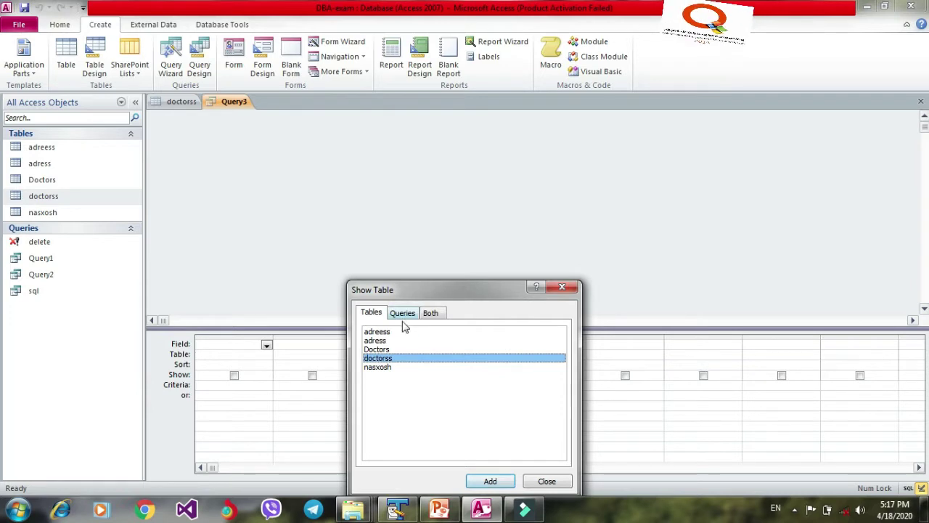
pyautogui.click(473, 485)
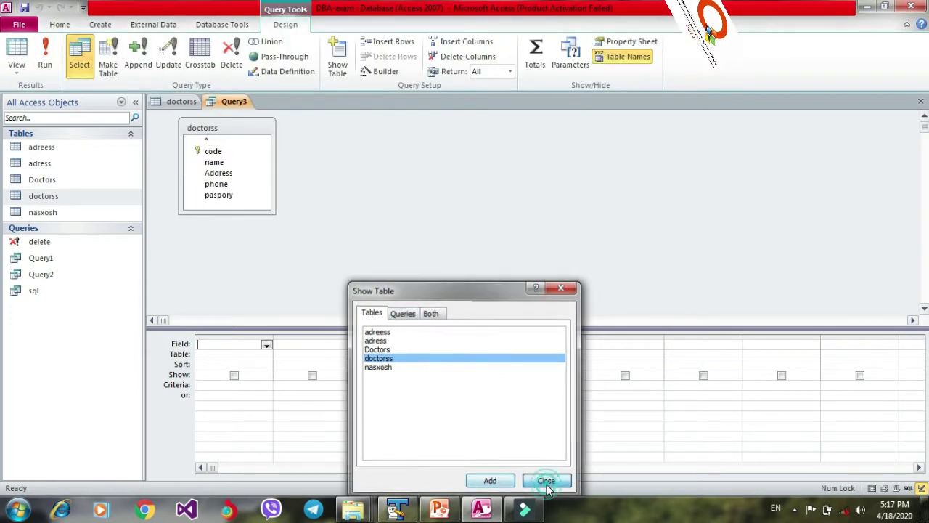
pyautogui.click(546, 481)
# Add the code, name, Address, phone and paspory fields of doctorss to the query's design grid
pyautogui.click(213, 151)
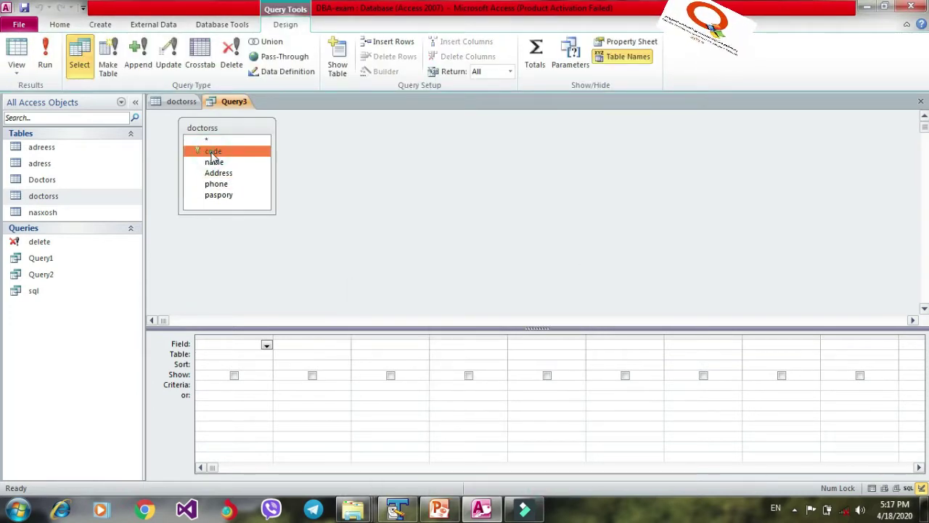
pyautogui.doubleClick(212, 153)
pyautogui.doubleClick(213, 162)
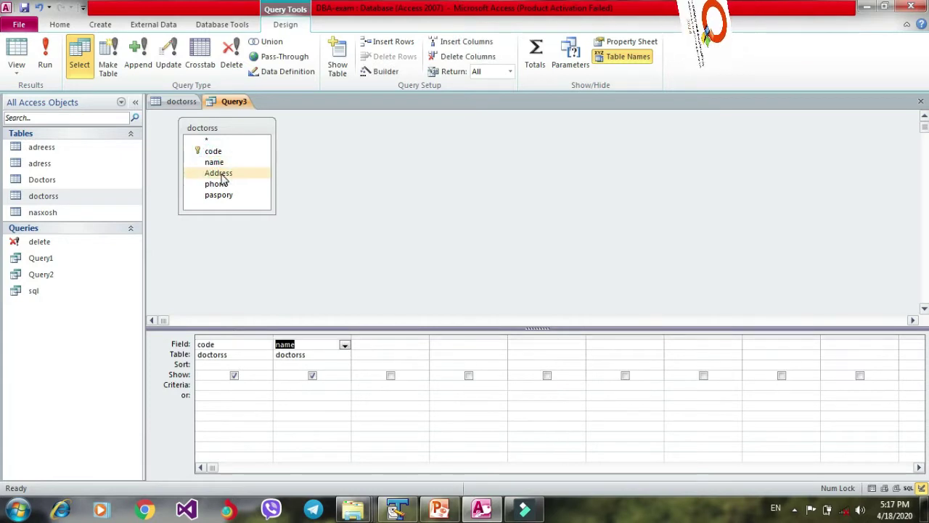
pyautogui.doubleClick(219, 173)
pyautogui.moveTo(218, 184); pyautogui.dragTo(443, 346)
pyautogui.moveTo(218, 194); pyautogui.dragTo(517, 357)
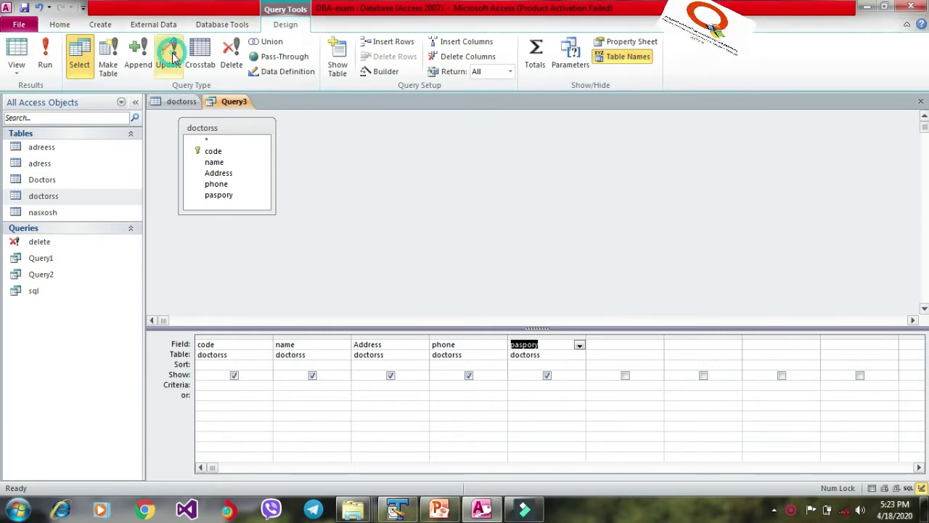
# Convert the select query on doctorss into an Update query
pyautogui.click(170, 58)
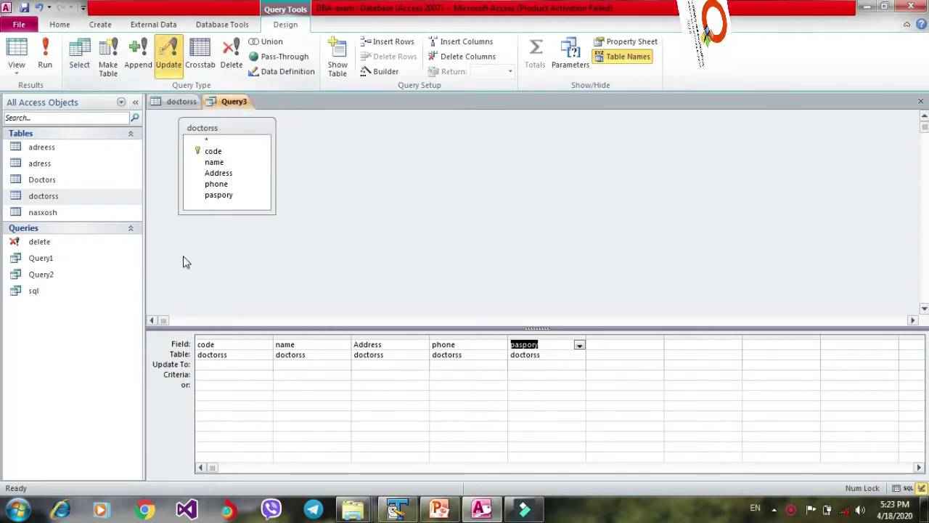
pyautogui.click(209, 367)
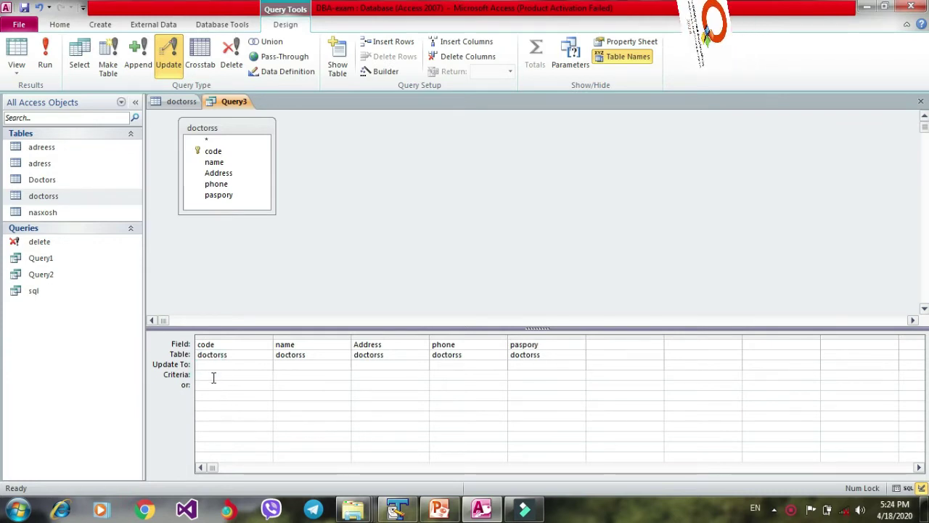
pyautogui.click(213, 376)
# Look up the name stored in the first record of the doctorss table
pyautogui.click(181, 106)
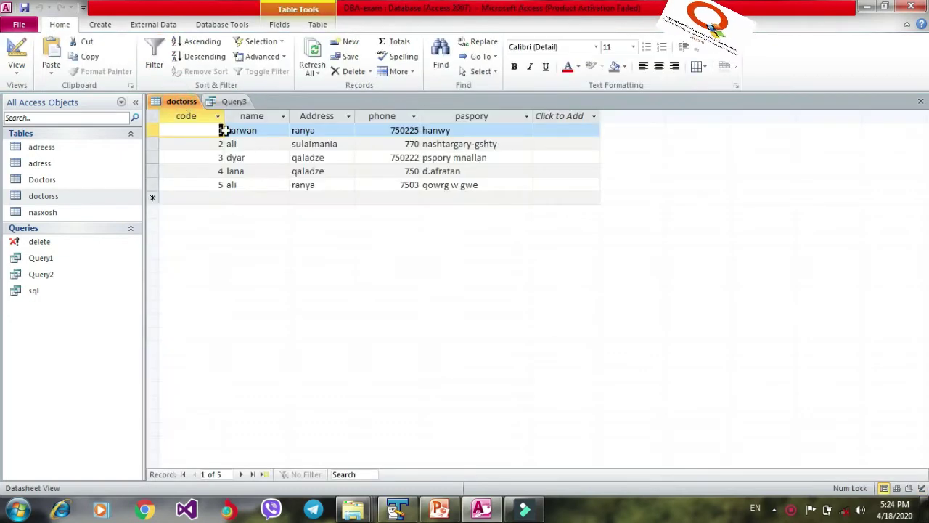
pyautogui.click(261, 136)
pyautogui.click(226, 130)
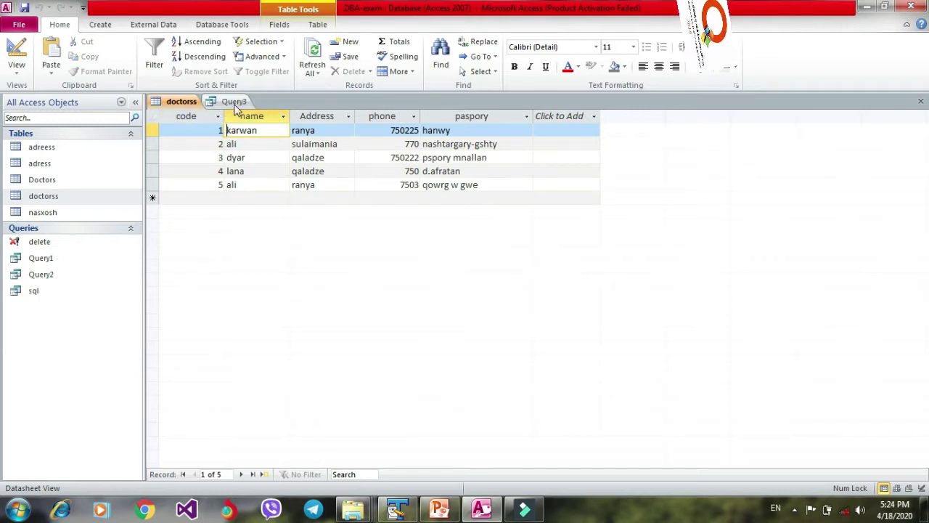
# In the query's name field, enter the first doctor's name as the criterion and a replacement name as the update value
pyautogui.click(235, 102)
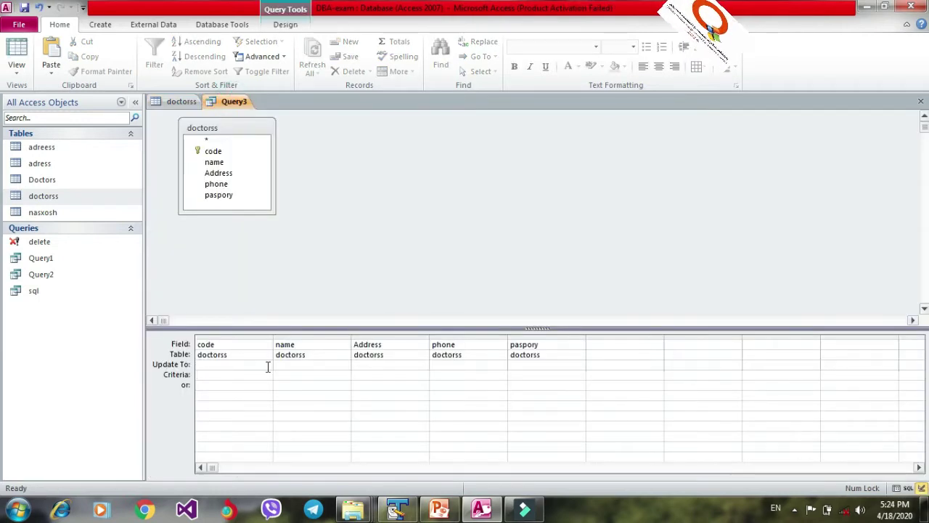
pyautogui.click(296, 372)
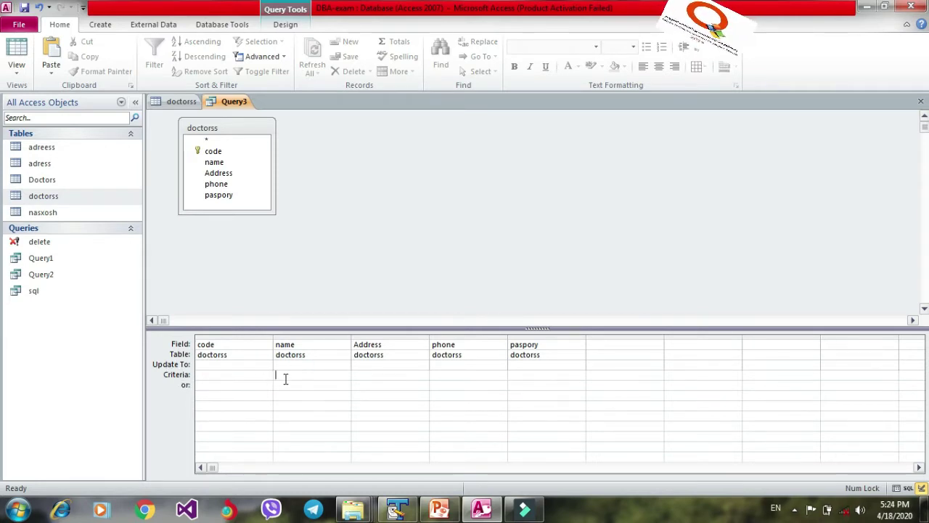
pyautogui.write('k')
pyautogui.write('amvan')
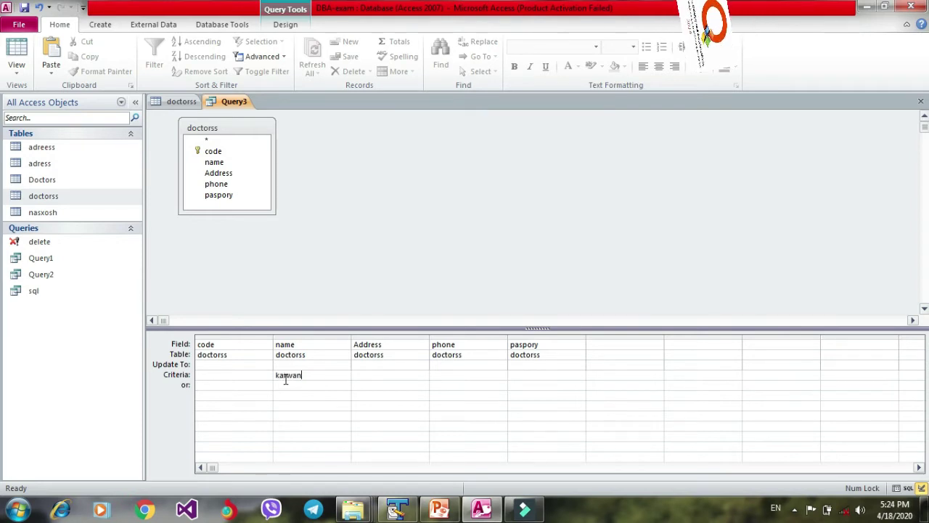
pyautogui.click(283, 365)
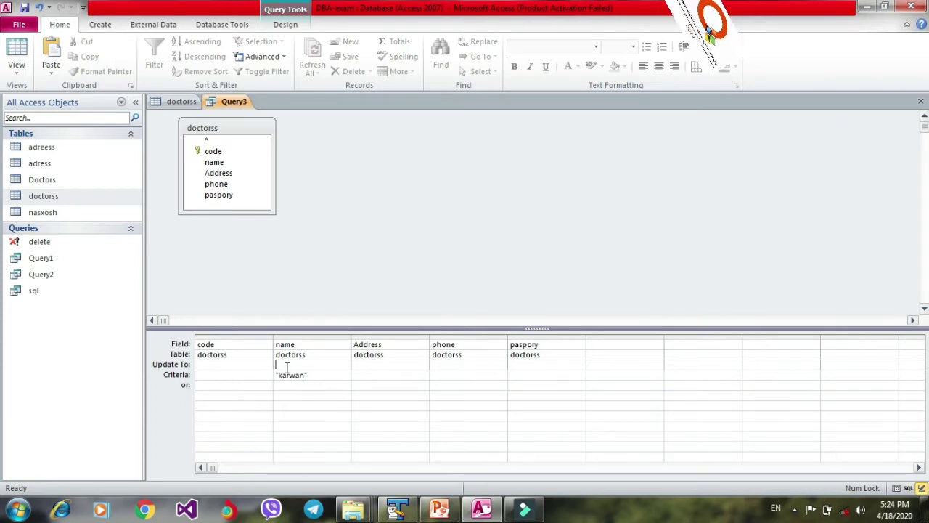
pyautogui.write('a')
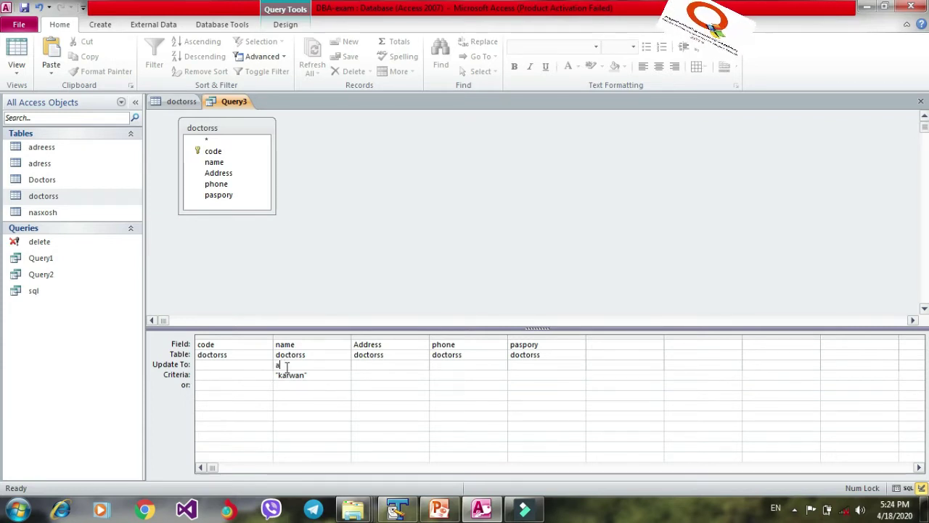
pyautogui.write('hmad')
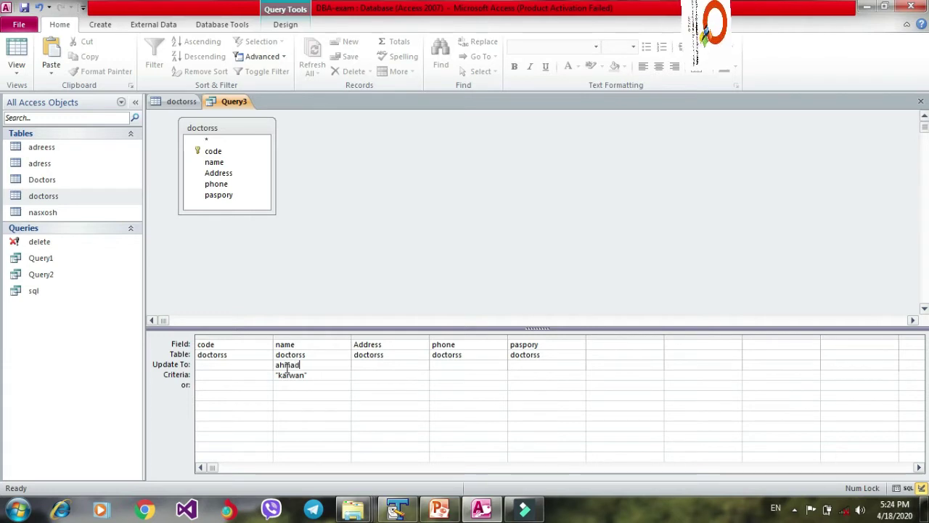
pyautogui.click(331, 375)
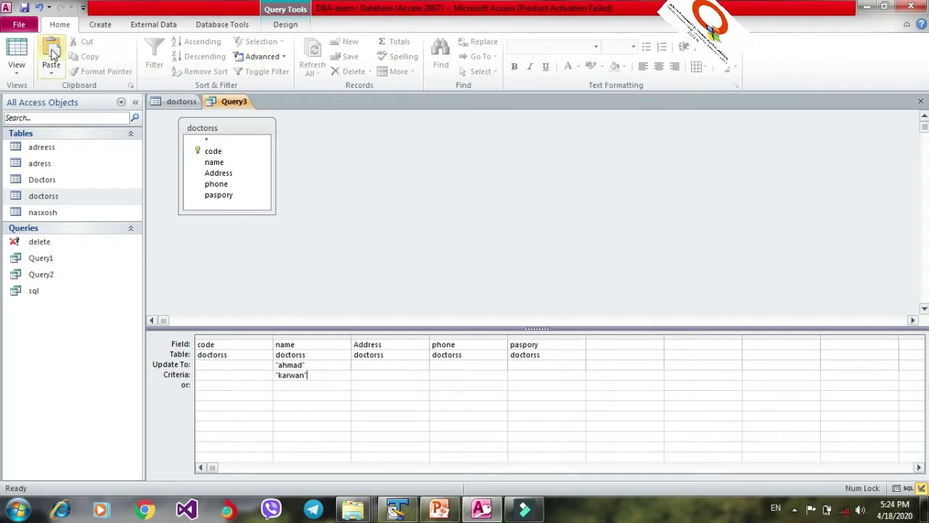
# Run the update query on doctorss and accept updating the matching record
pyautogui.click(286, 24)
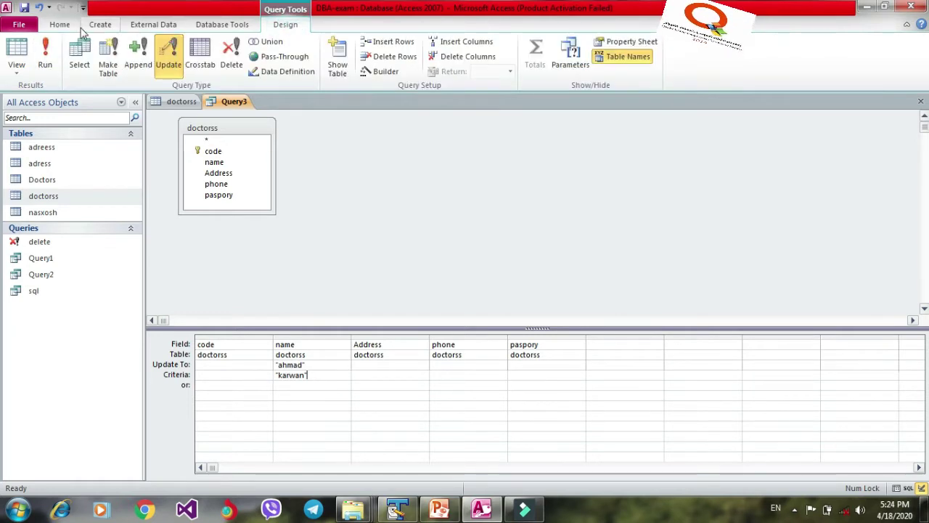
pyautogui.click(44, 57)
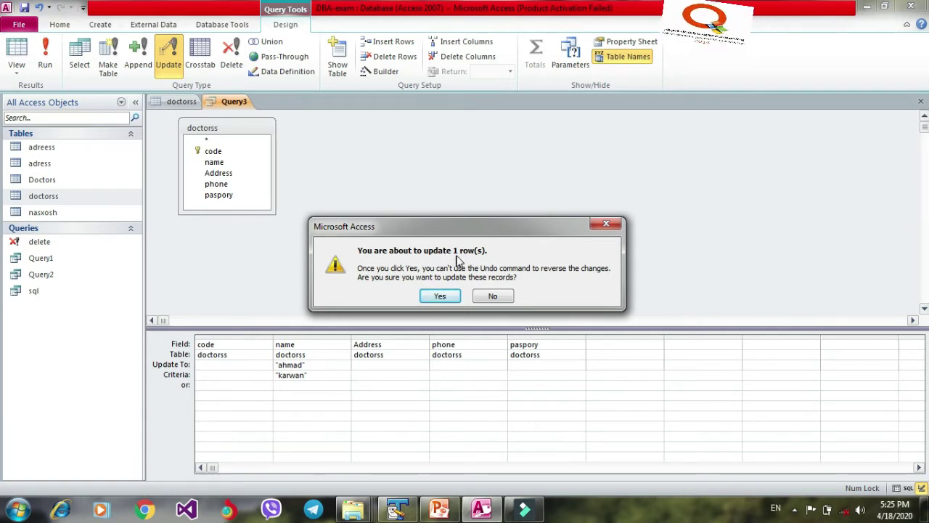
pyautogui.click(443, 297)
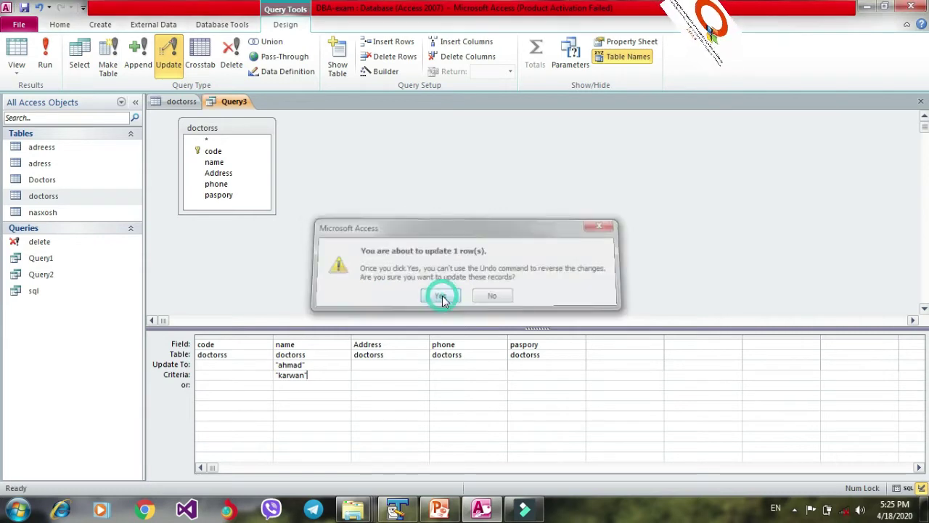
# Check the first record's name in the doctorss table and look at the third record's name and address
pyautogui.click(172, 101)
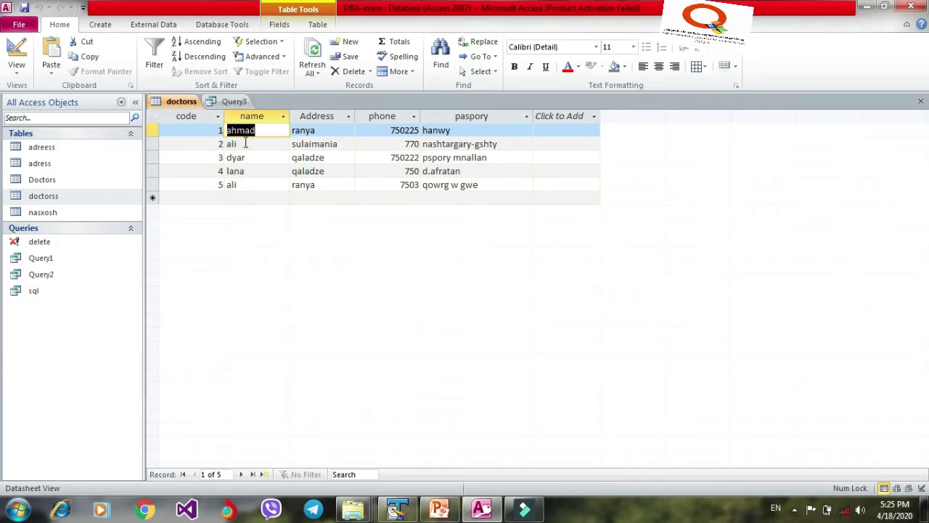
pyautogui.click(230, 104)
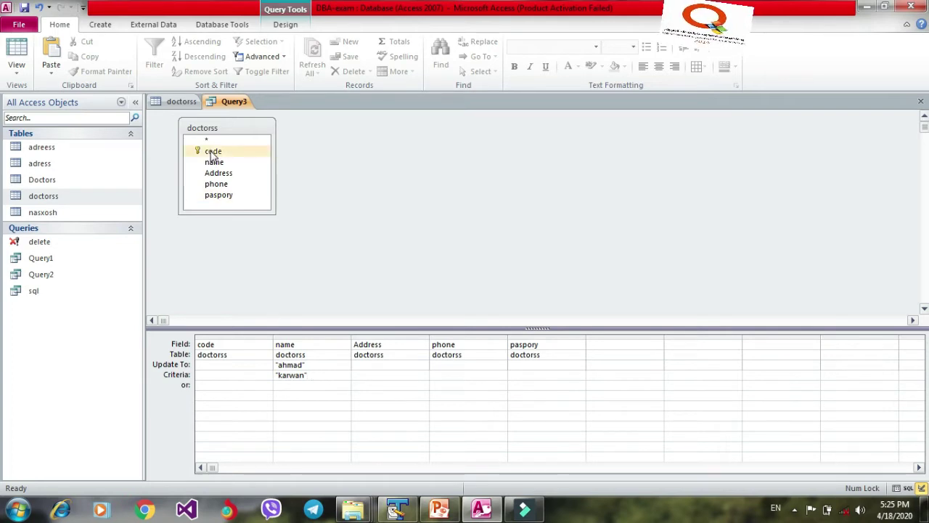
pyautogui.click(181, 103)
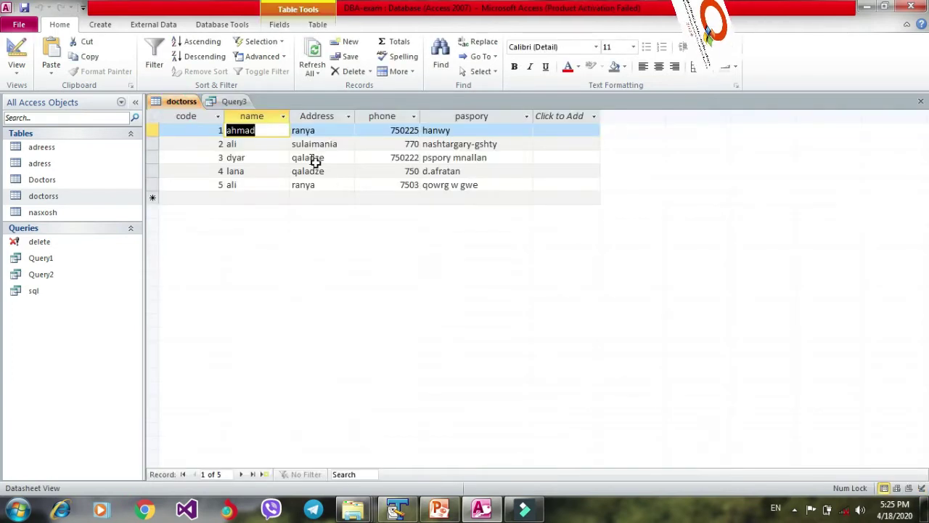
pyautogui.click(264, 157)
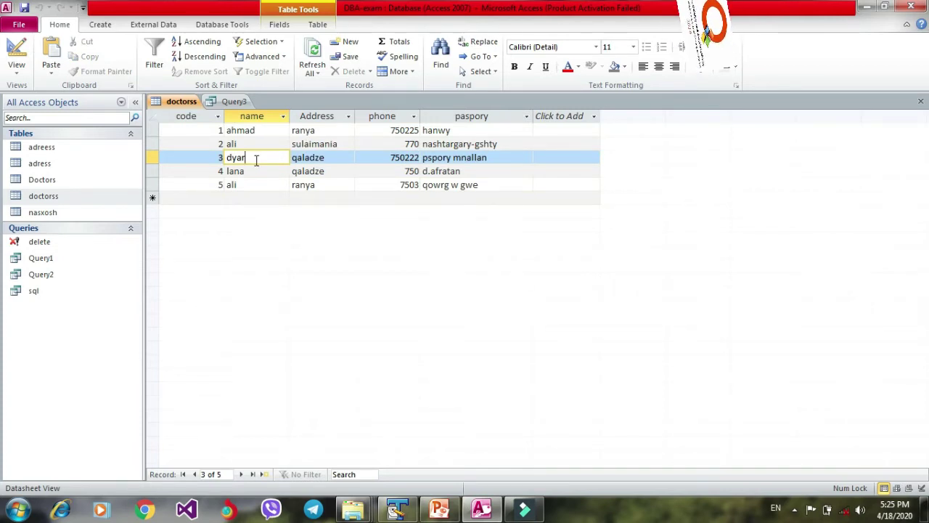
pyautogui.click(221, 160)
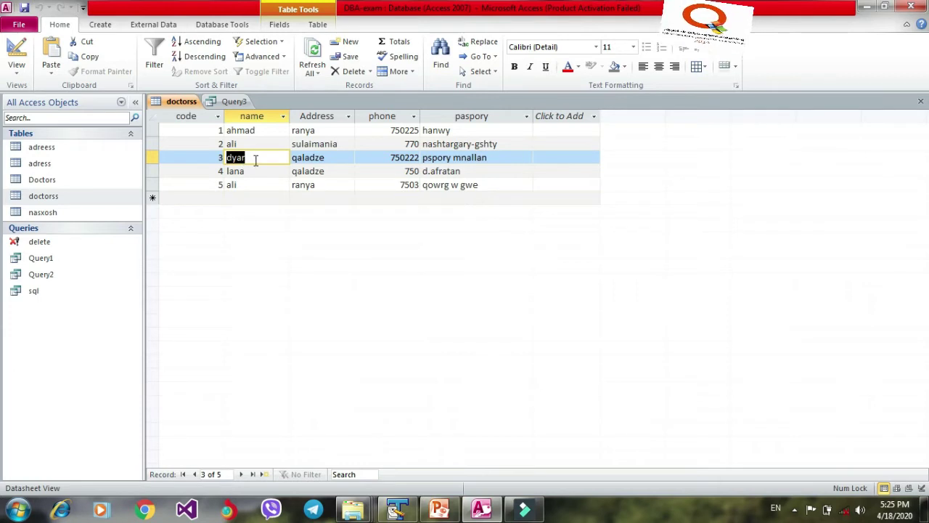
# In the query, set the name criterion to the third doctor's name and clear the name field's update value
pyautogui.click(234, 101)
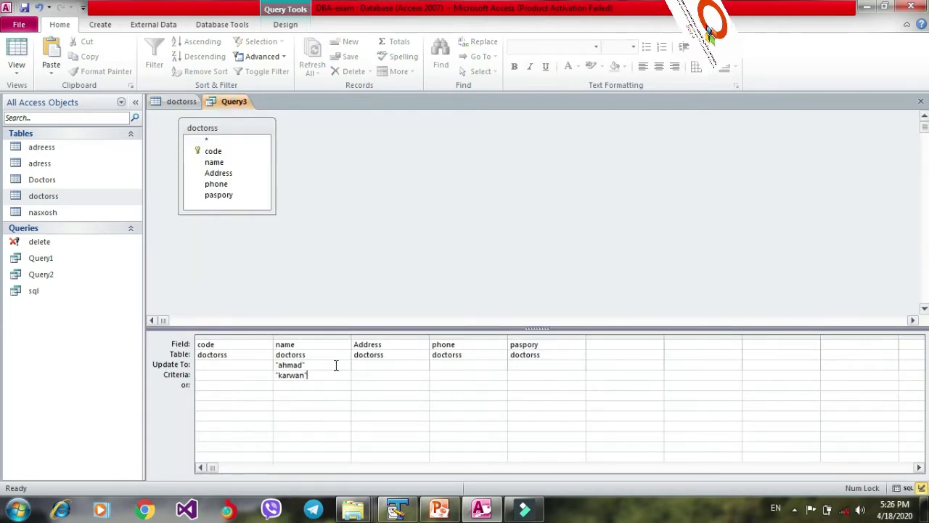
pyautogui.moveTo(314, 377); pyautogui.dragTo(264, 376)
pyautogui.write('d')
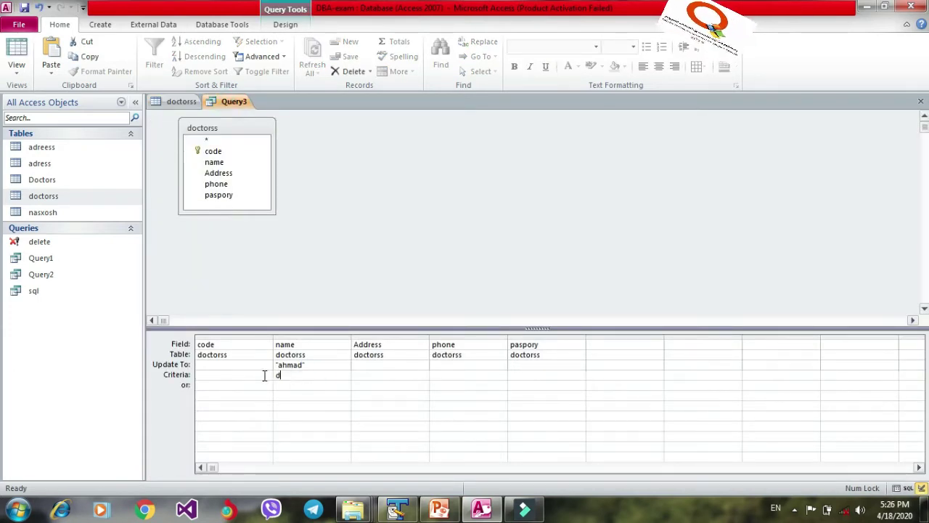
pyautogui.write('yar')
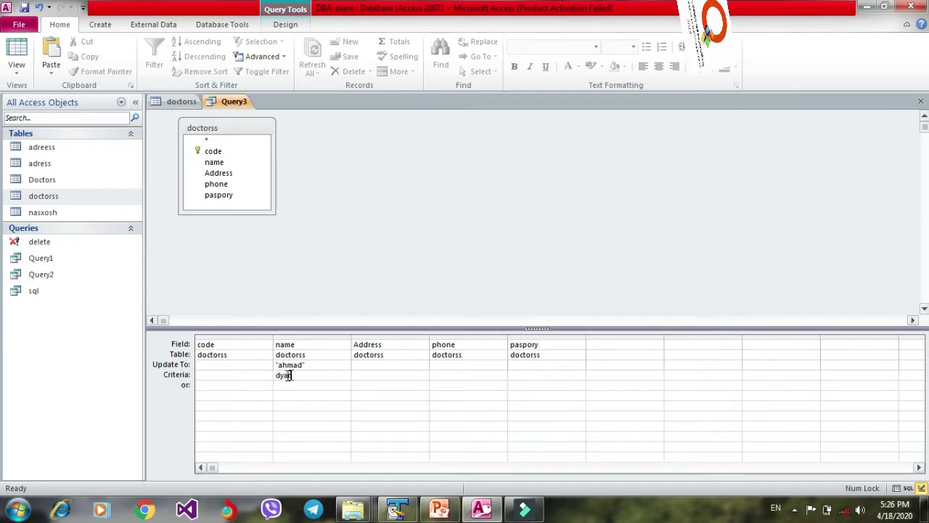
pyautogui.moveTo(313, 364); pyautogui.dragTo(250, 360)
pyautogui.press('BackSpace')
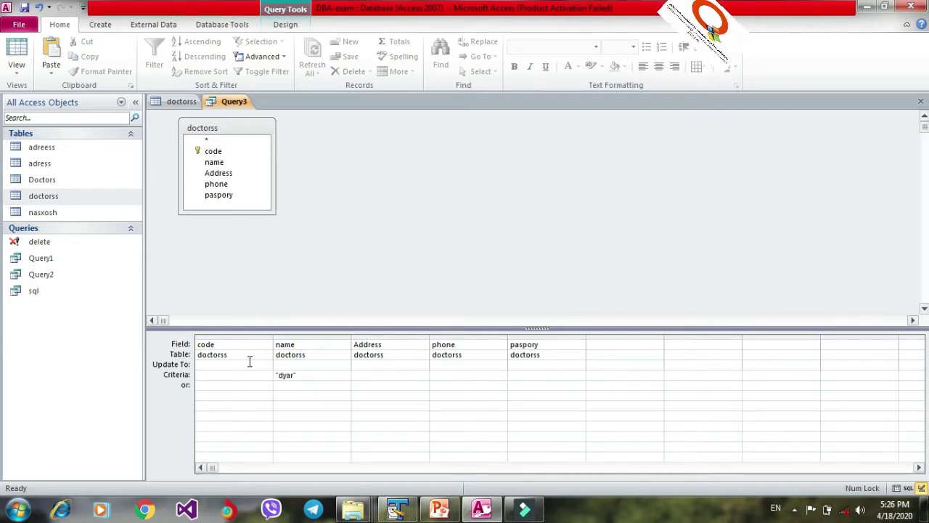
# Enter irbil as the update value for the Address field in the query
pyautogui.click(370, 363)
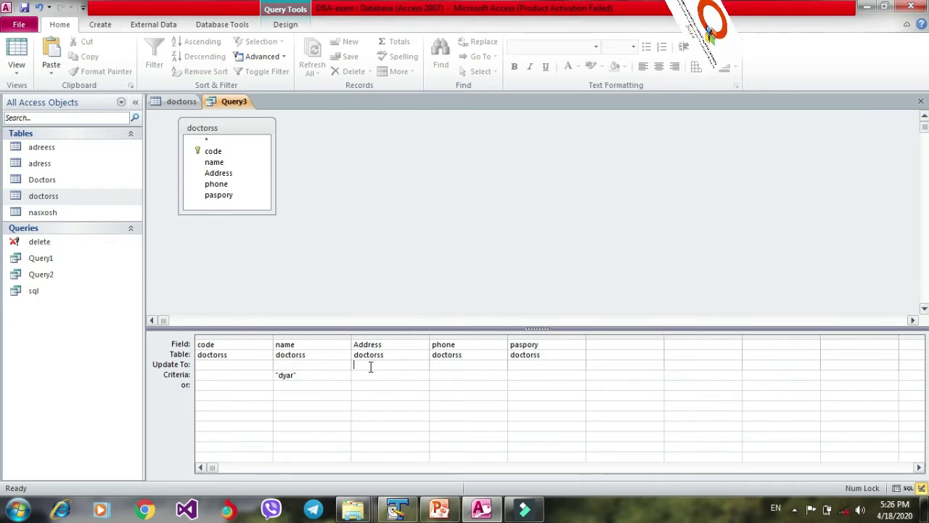
pyautogui.write('n')
pyautogui.press('BackSpace')
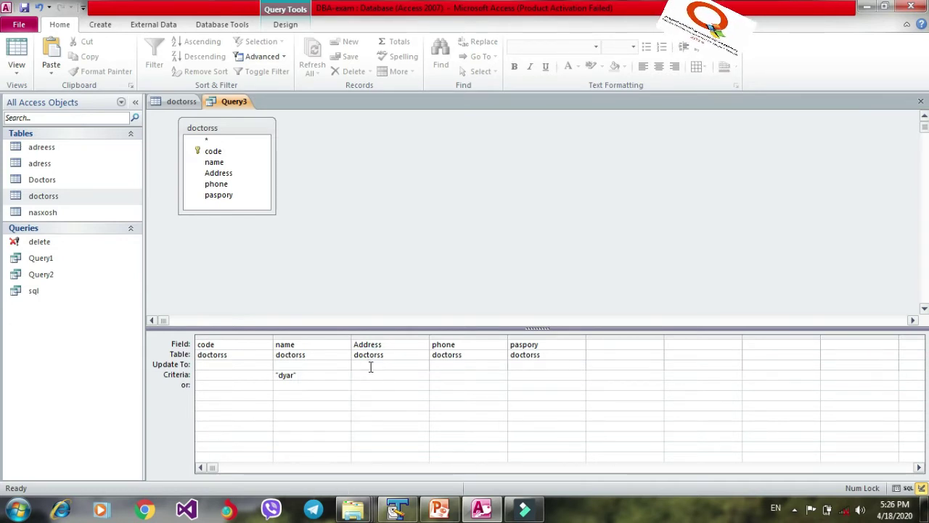
pyautogui.write('irbil')
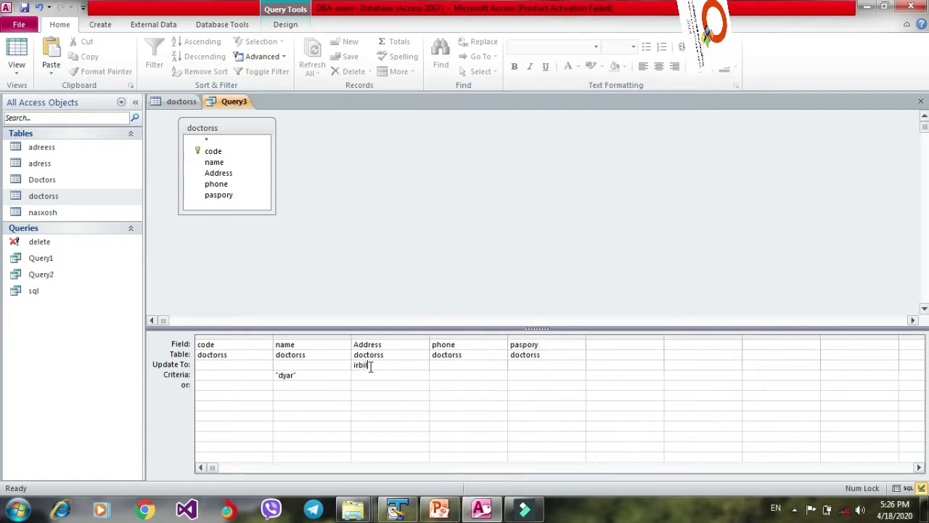
pyautogui.click(448, 364)
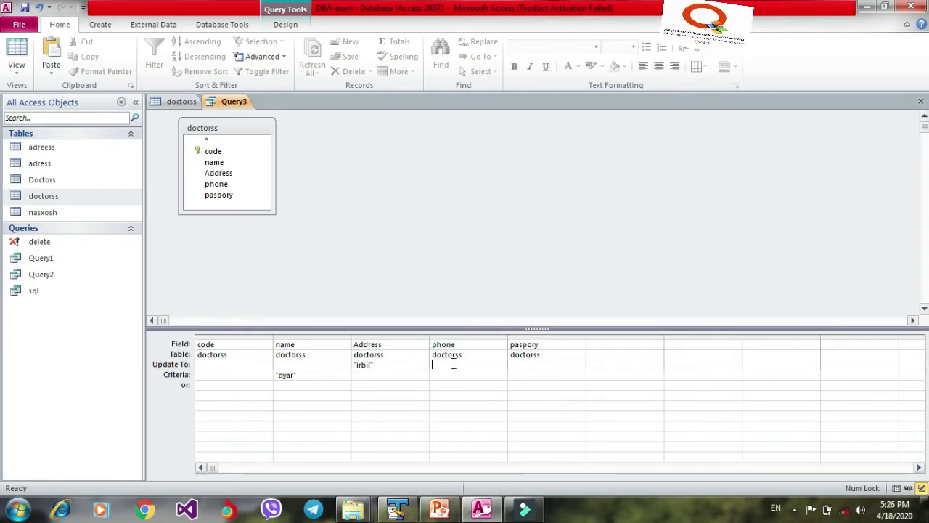
# Enter hanwy as the update value for the paspory field in the query
pyautogui.click(535, 364)
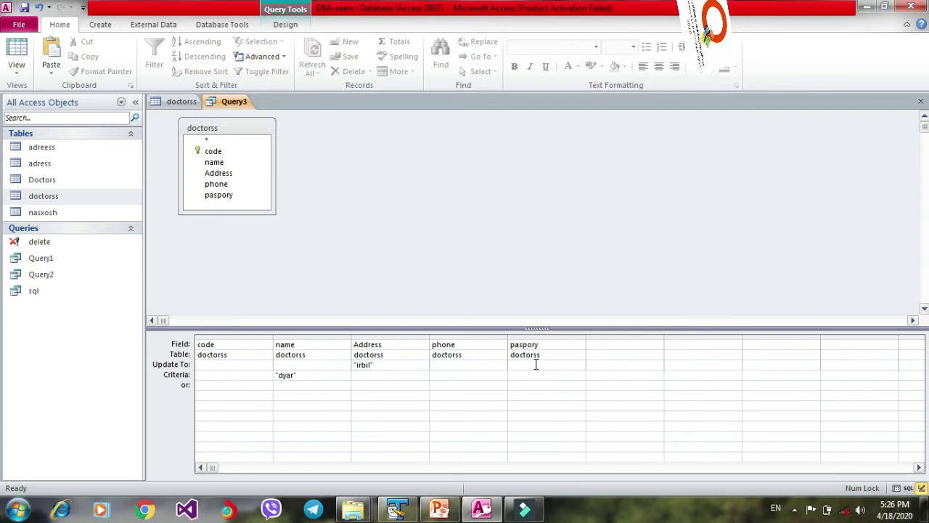
pyautogui.write('pa')
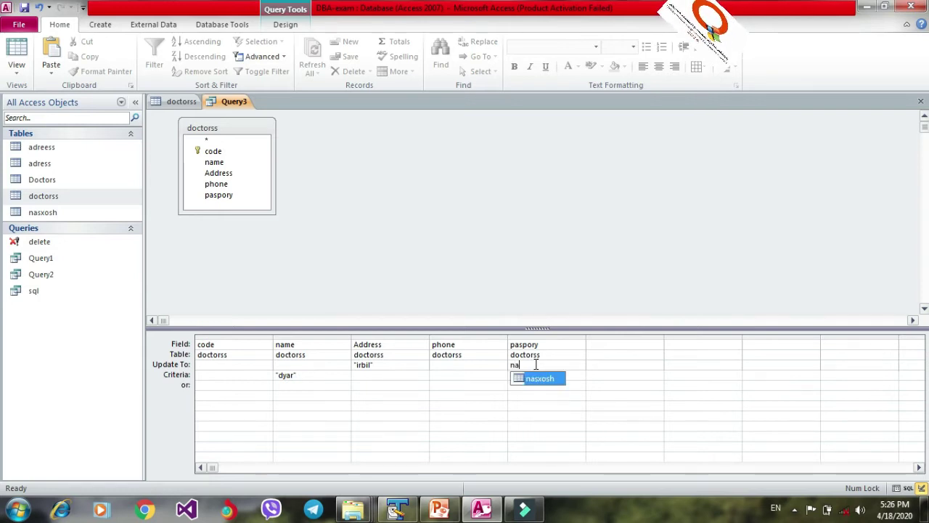
pyautogui.press('BackSpace')
pyautogui.press('BackSpace')
pyautogui.write('han')
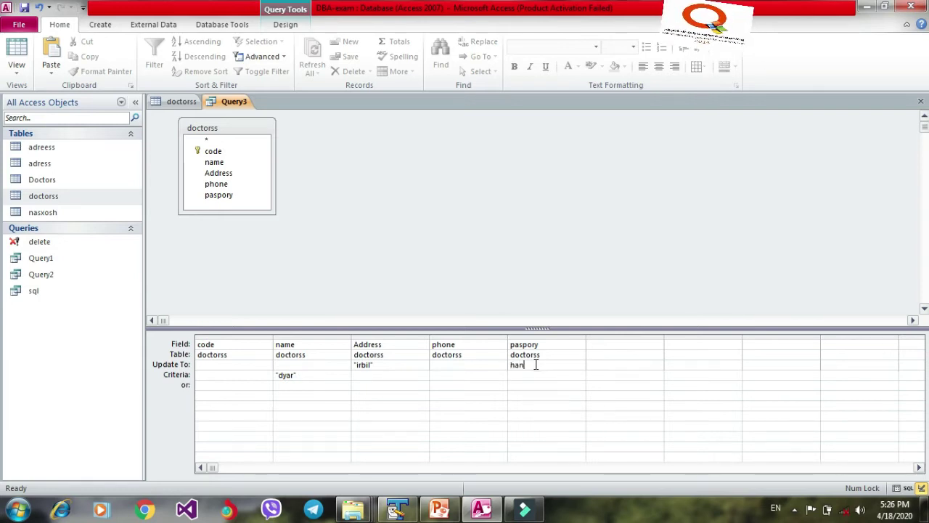
pyautogui.write('wy')
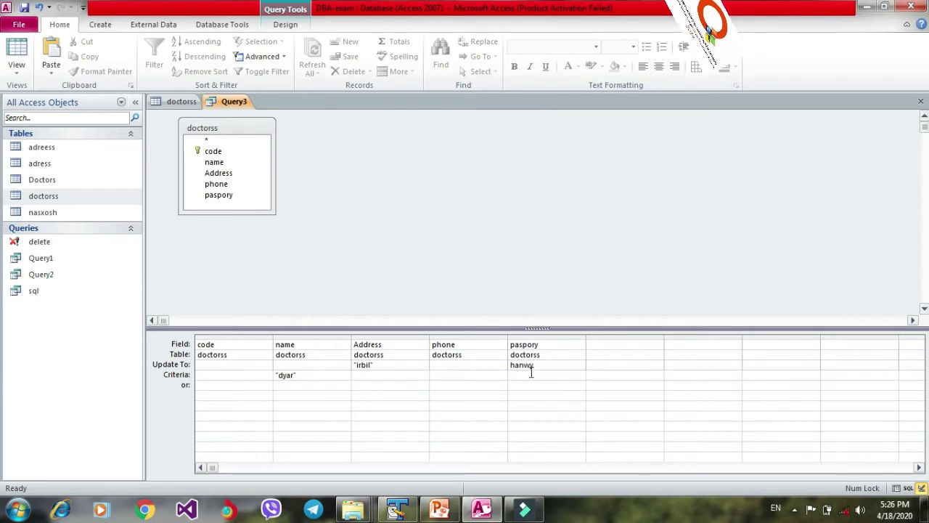
pyautogui.click(530, 372)
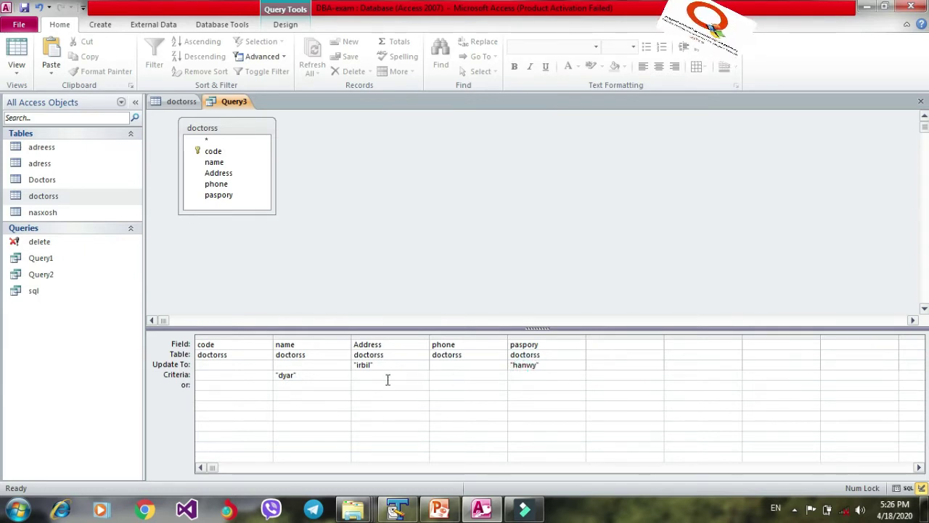
# Review the name criterion and both update values, run the update query on doctorss and accept the update
pyautogui.click(295, 365)
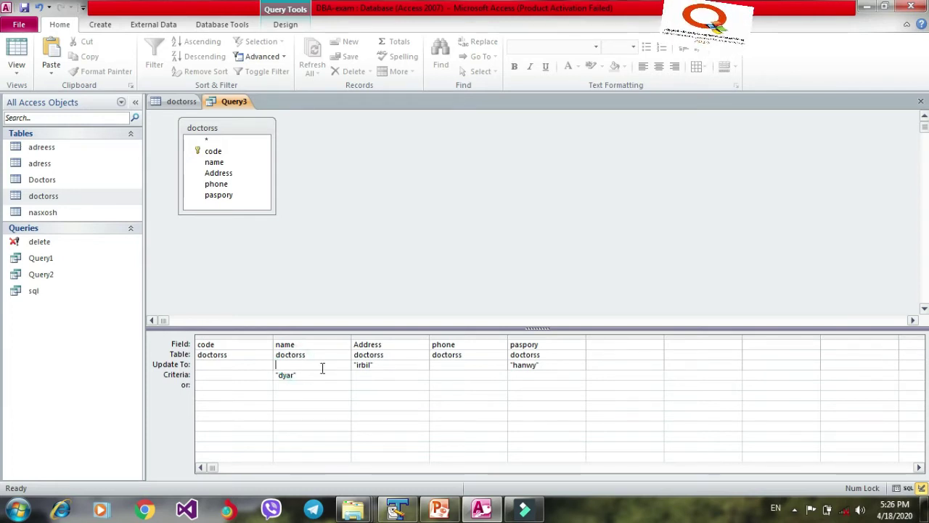
pyautogui.click(322, 374)
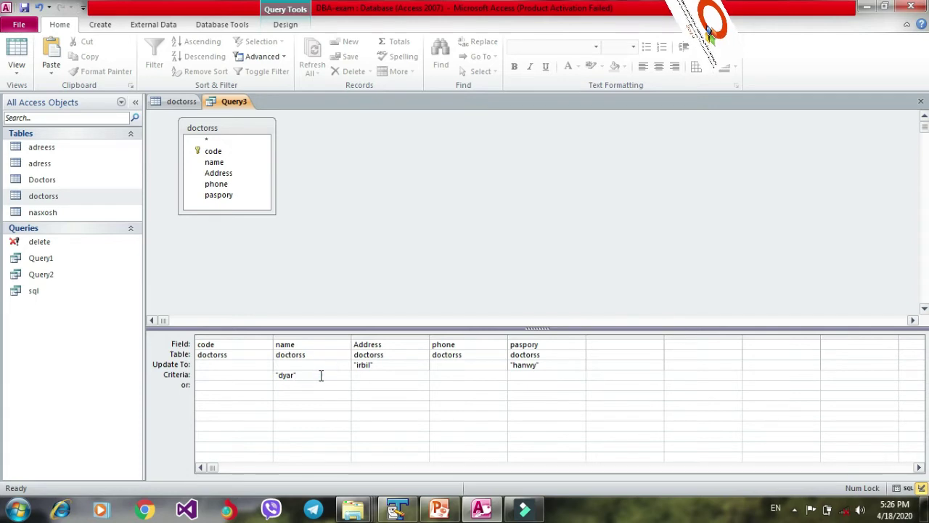
pyautogui.doubleClick(312, 375)
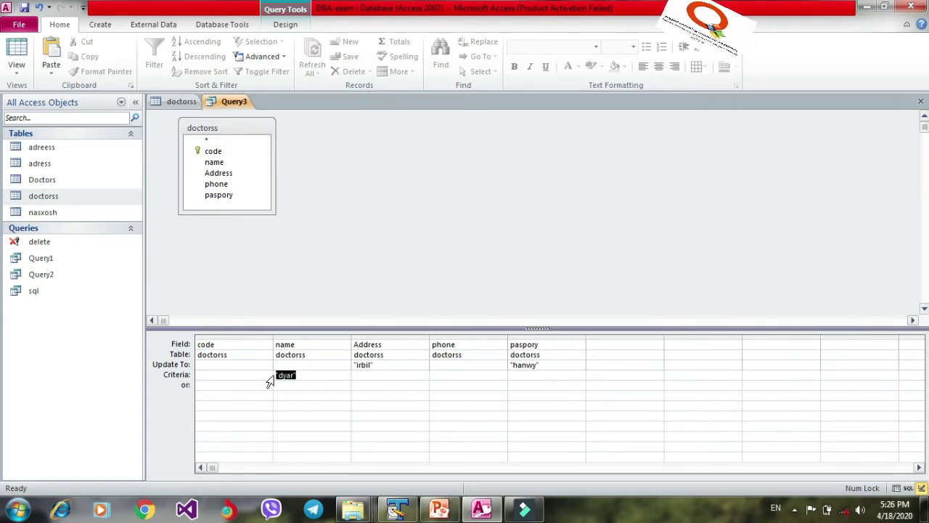
pyautogui.doubleClick(387, 366)
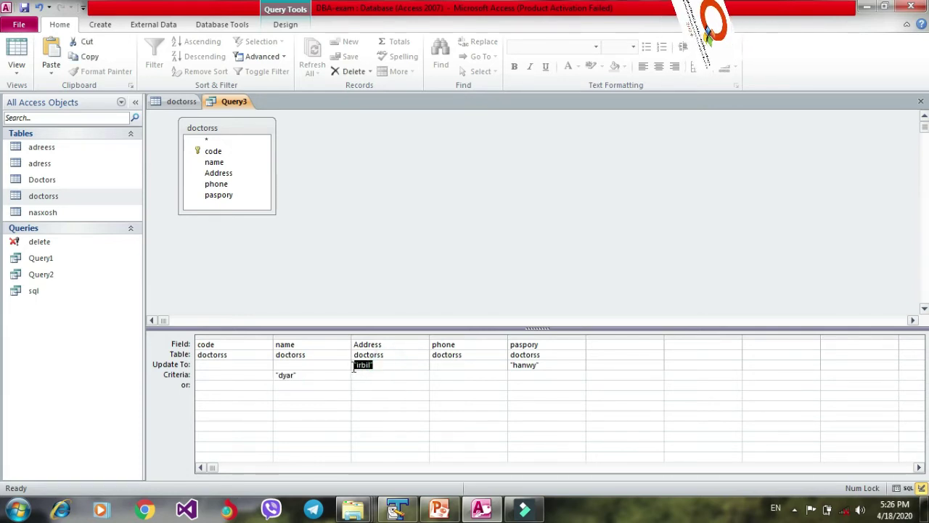
pyautogui.doubleClick(535, 364)
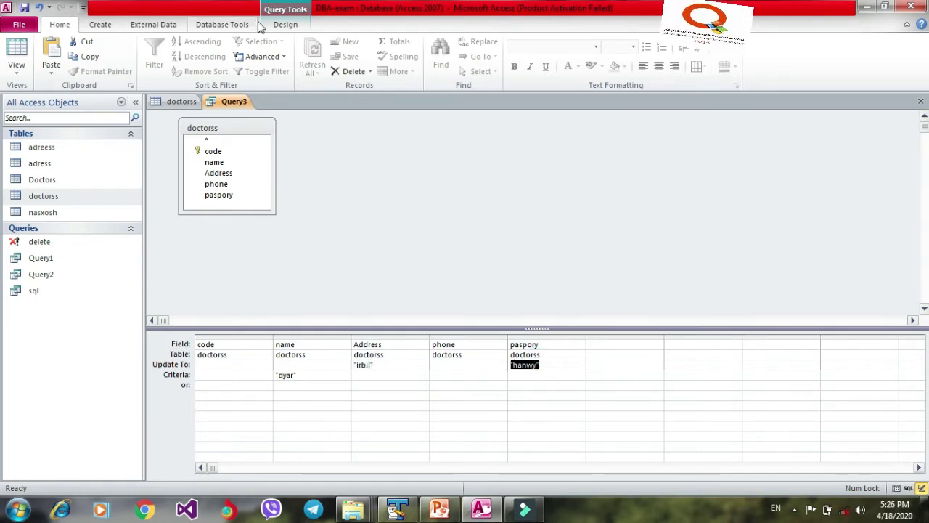
pyautogui.click(286, 24)
pyautogui.click(45, 47)
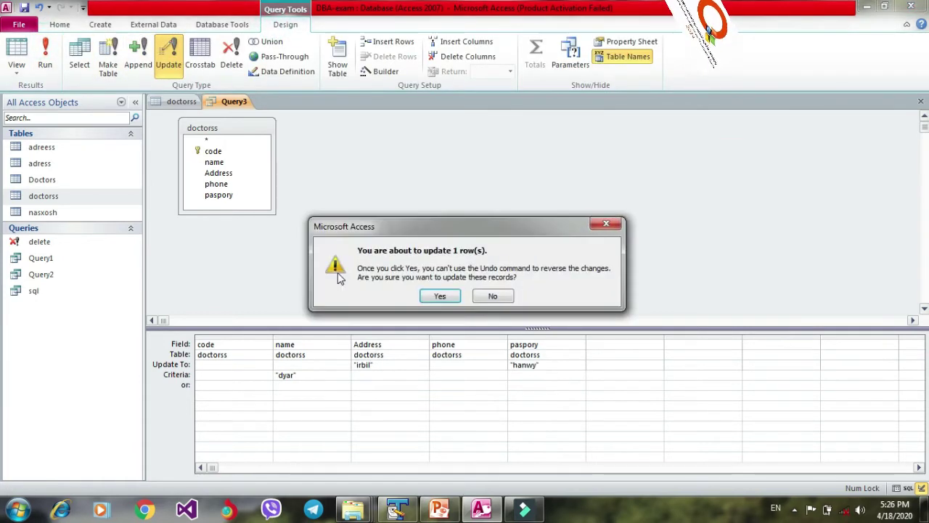
pyautogui.click(440, 297)
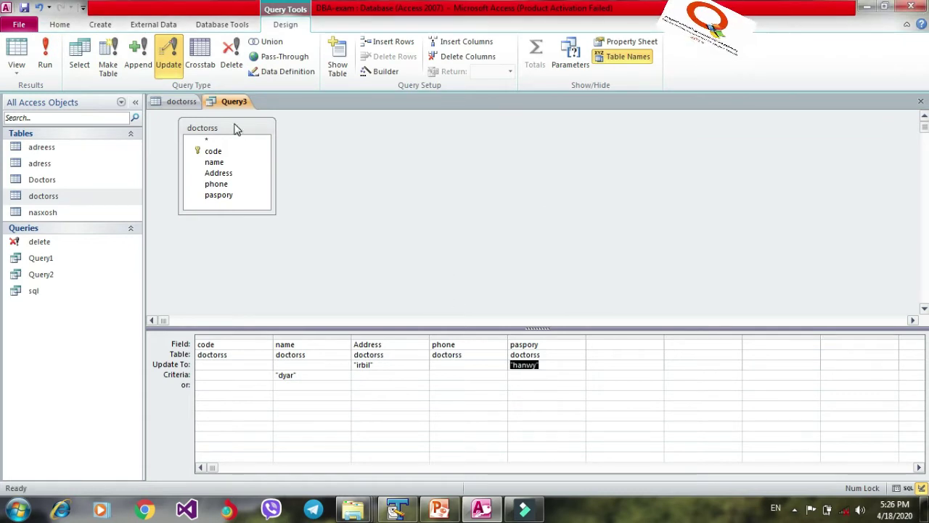
# Check the third record's Address and paspory values in the doctorss table
pyautogui.click(181, 102)
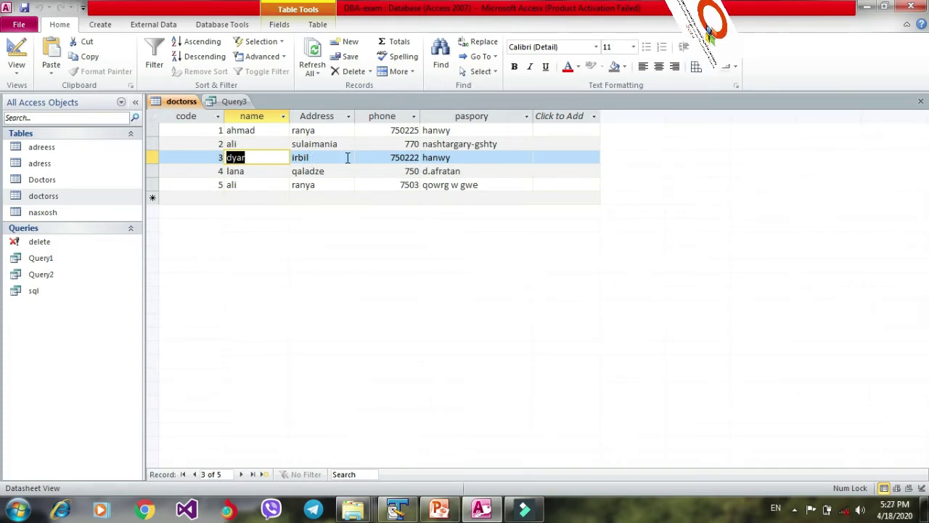
pyautogui.click(459, 158)
pyautogui.moveTo(459, 157); pyautogui.dragTo(422, 158)
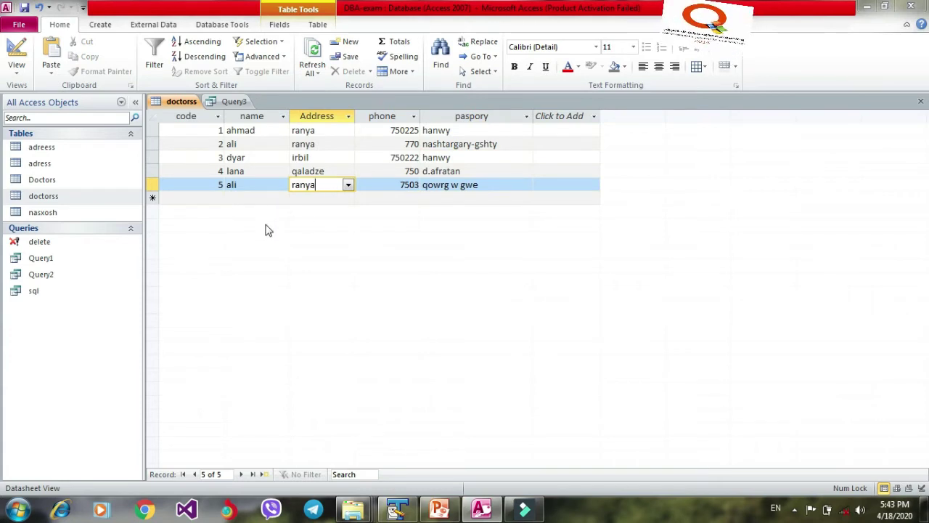
# Look at the Address choices for a new doctorss record and change Query3 to an Update query
pyautogui.click(349, 199)
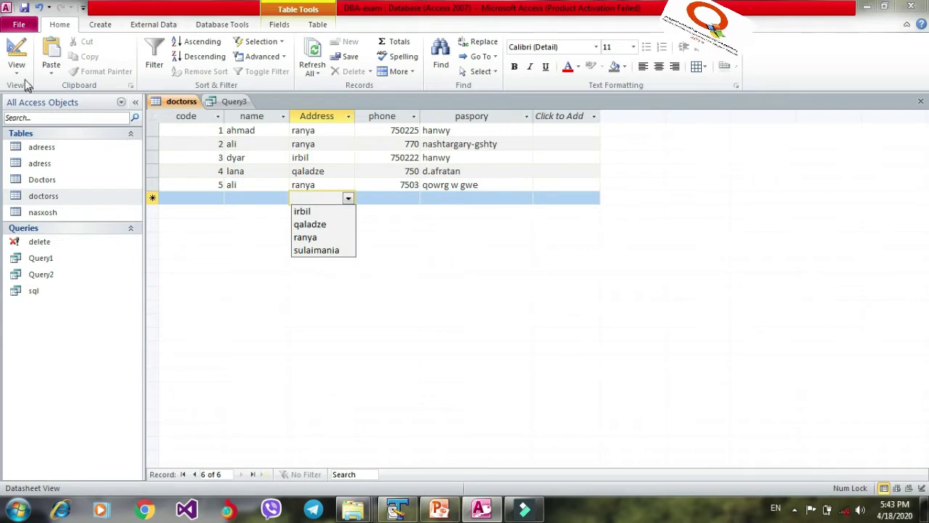
pyautogui.click(231, 102)
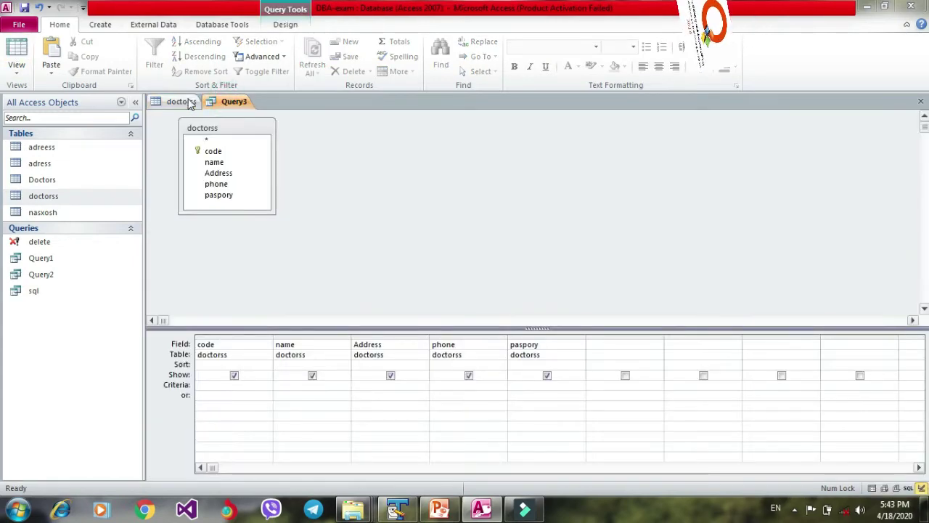
pyautogui.click(182, 101)
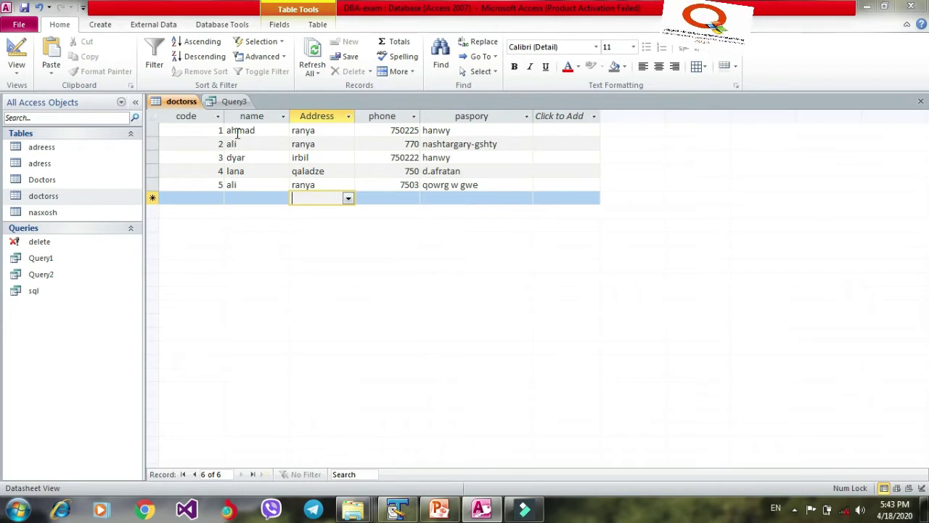
pyautogui.click(221, 101)
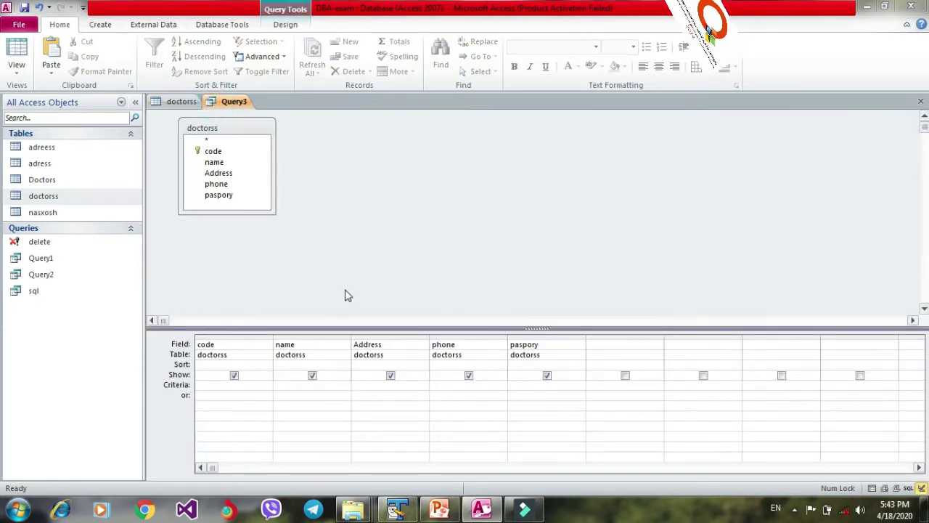
pyautogui.click(285, 24)
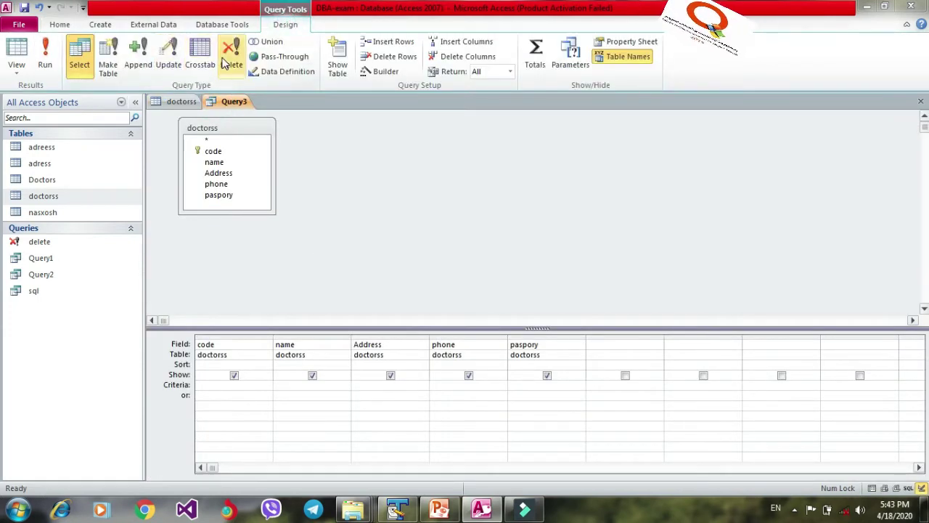
pyautogui.click(168, 57)
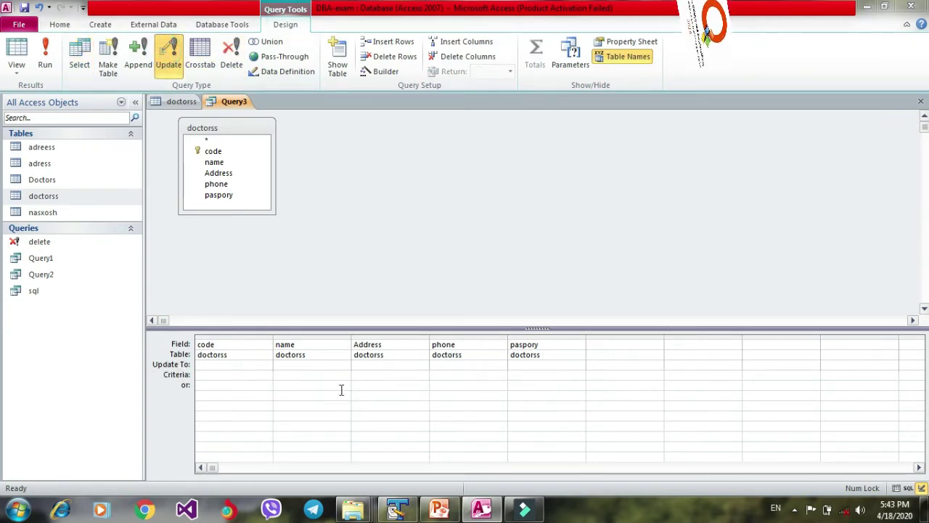
# In the query's Address field, enter ranya as the criterion and qaladze as the update value
pyautogui.click(366, 375)
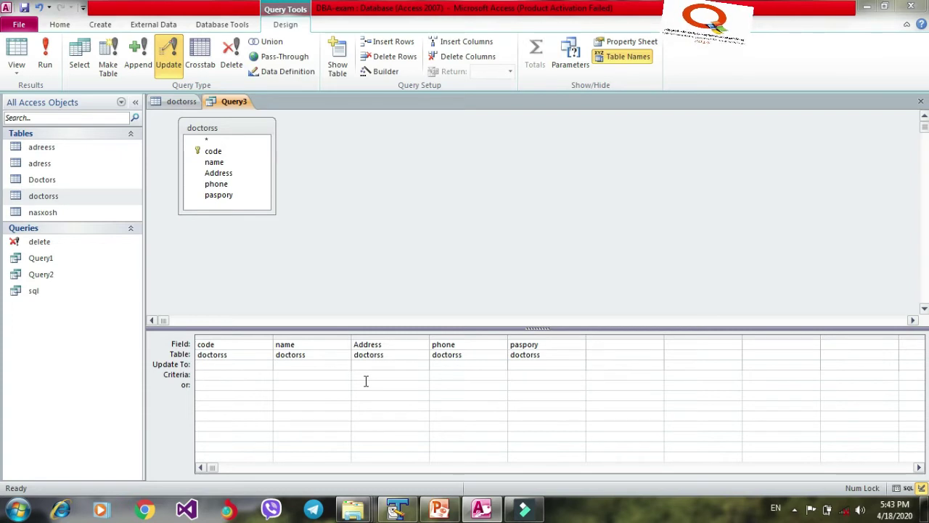
pyautogui.write('ranya')
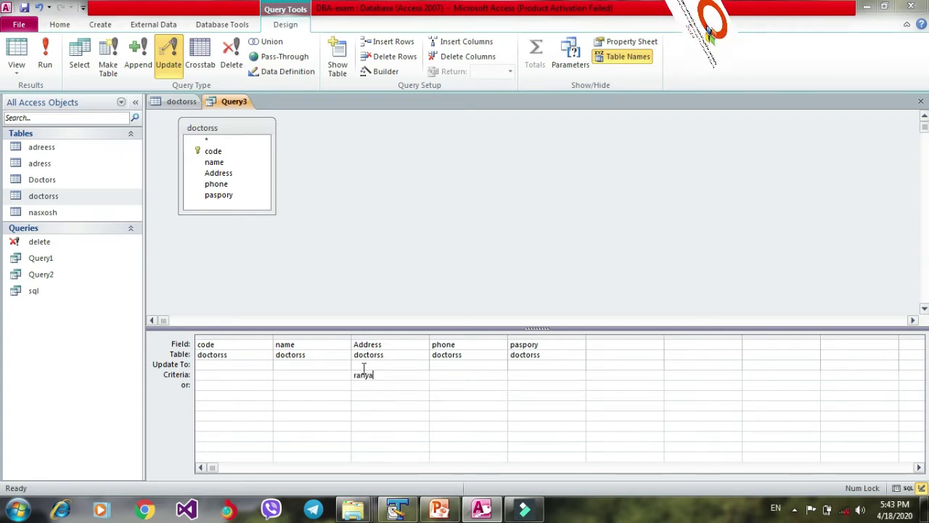
pyautogui.click(359, 365)
pyautogui.write('dz')
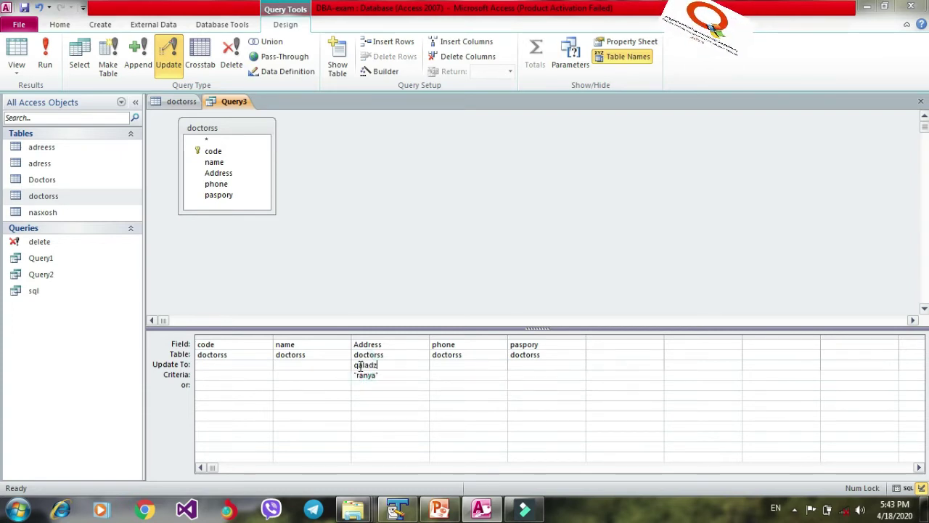
pyautogui.write('aladze')
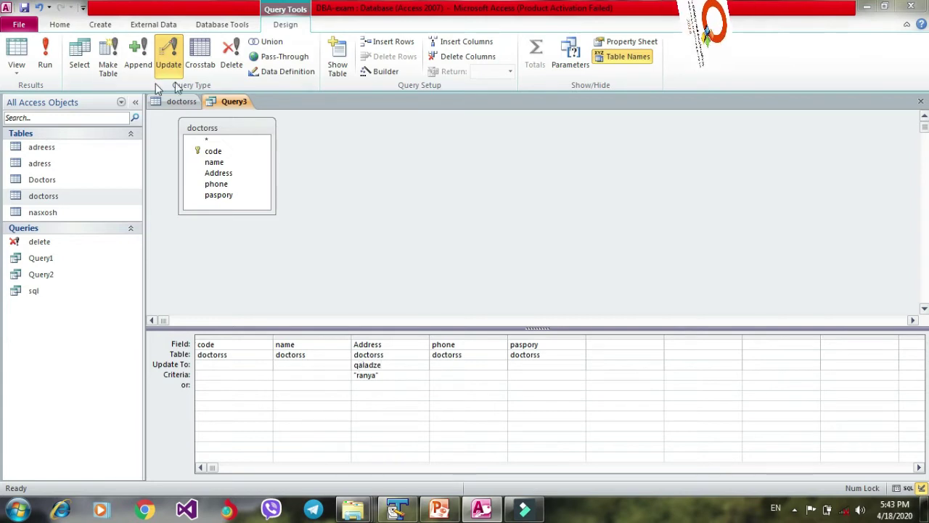
# Run the Address update query on doctorss and accept updating the matching records
pyautogui.click(48, 57)
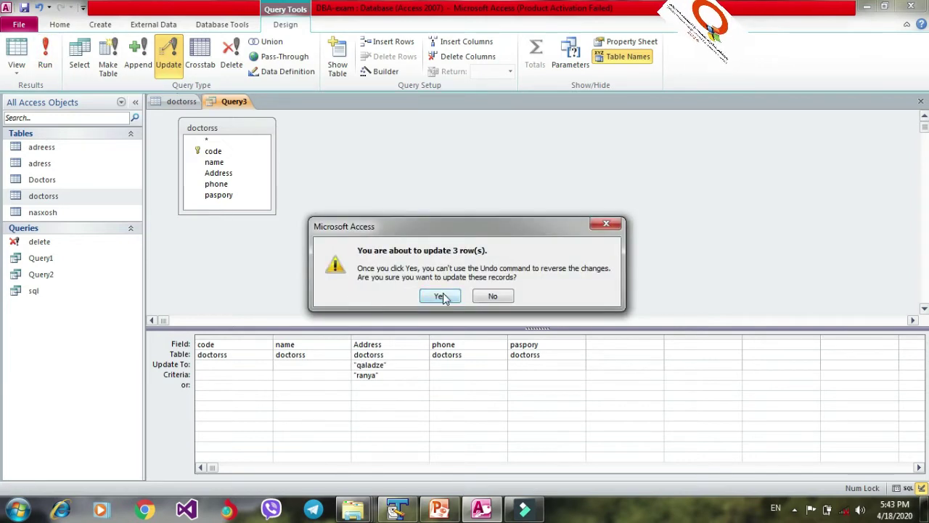
pyautogui.moveTo(424, 223); pyautogui.dragTo(397, 189)
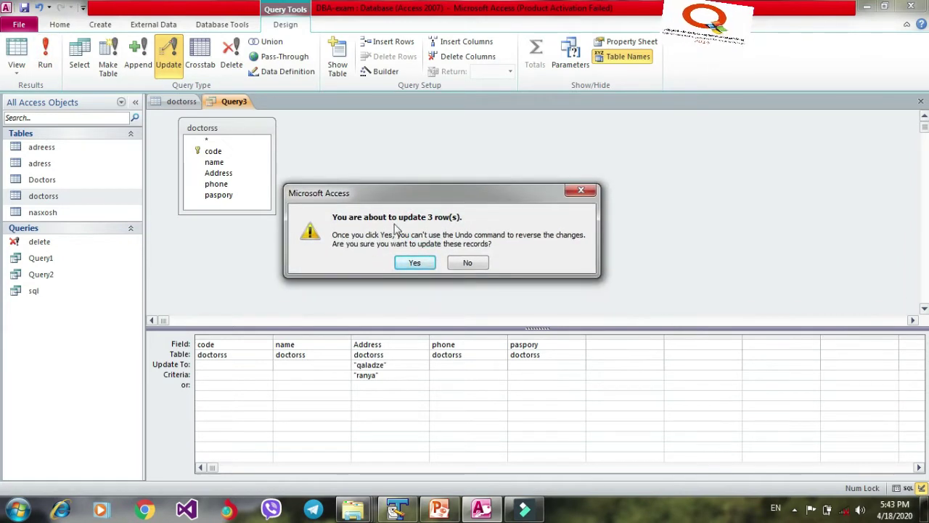
pyautogui.click(414, 264)
# Check the Address values in the doctorss table and compare the names in the second and fifth records
pyautogui.click(182, 101)
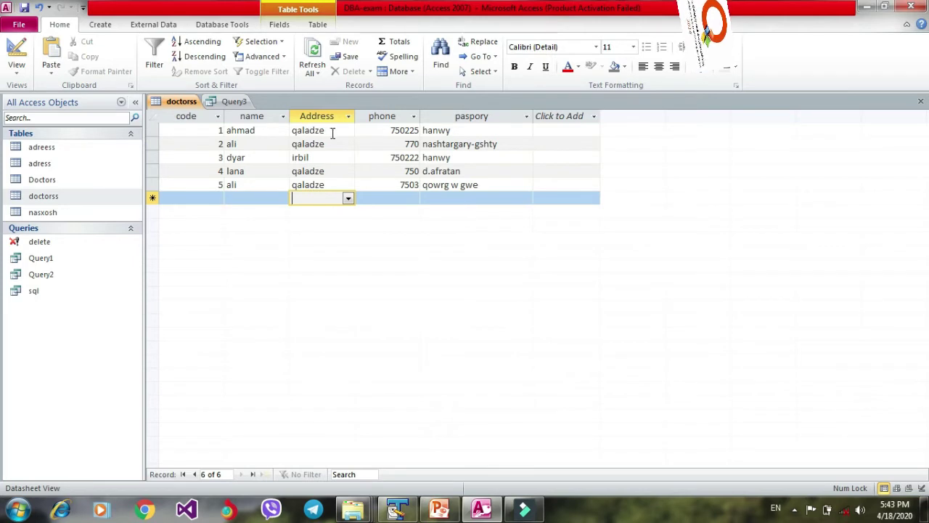
pyautogui.moveTo(307, 131); pyautogui.dragTo(291, 172)
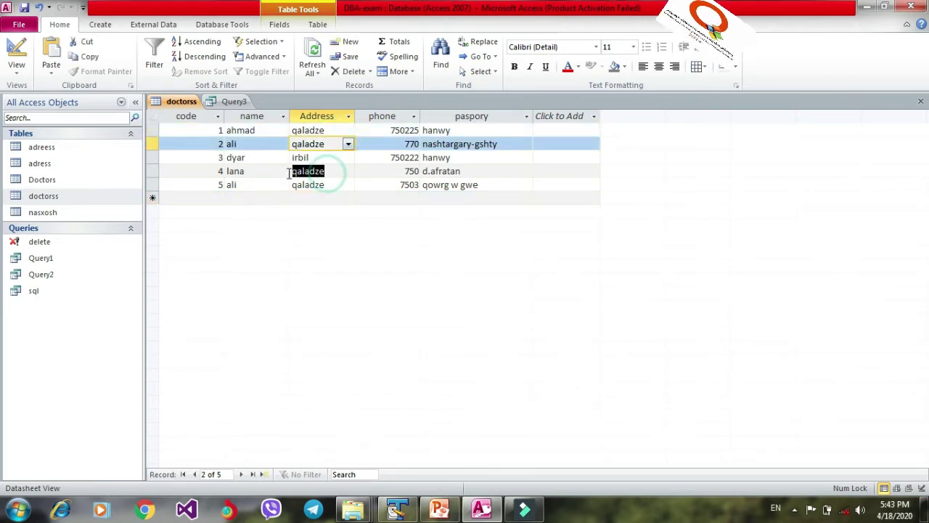
pyautogui.click(334, 184)
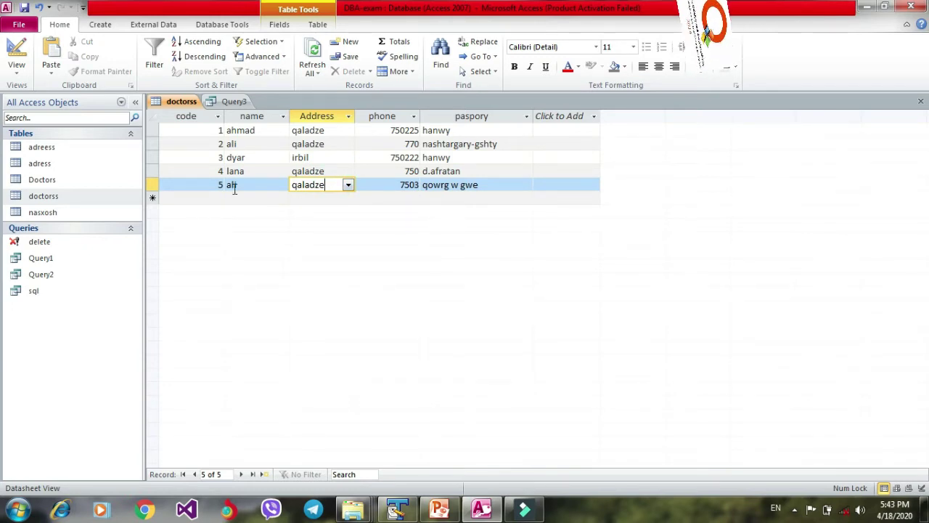
pyautogui.click(219, 144)
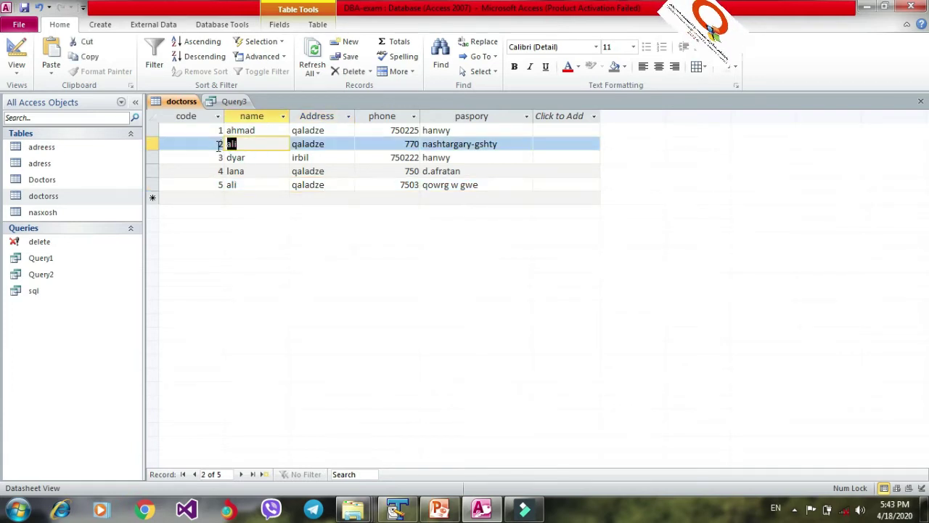
pyautogui.click(245, 188)
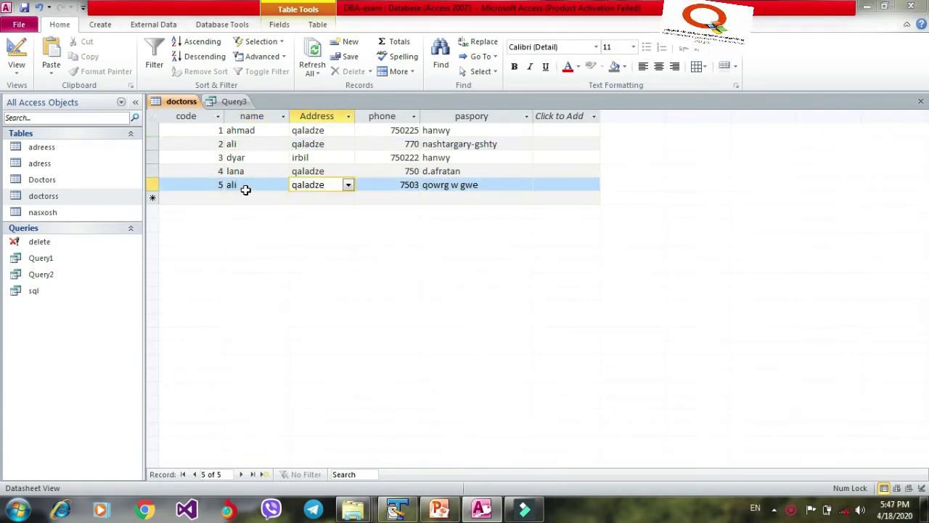
# Compare the code, name and Address values of the second and fifth records in the doctorss table
pyautogui.click(246, 184)
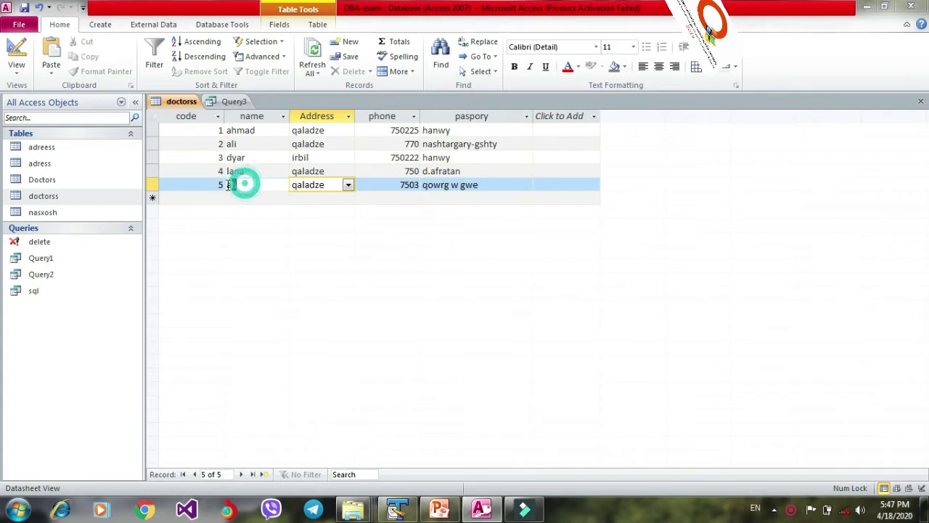
pyautogui.click(228, 184)
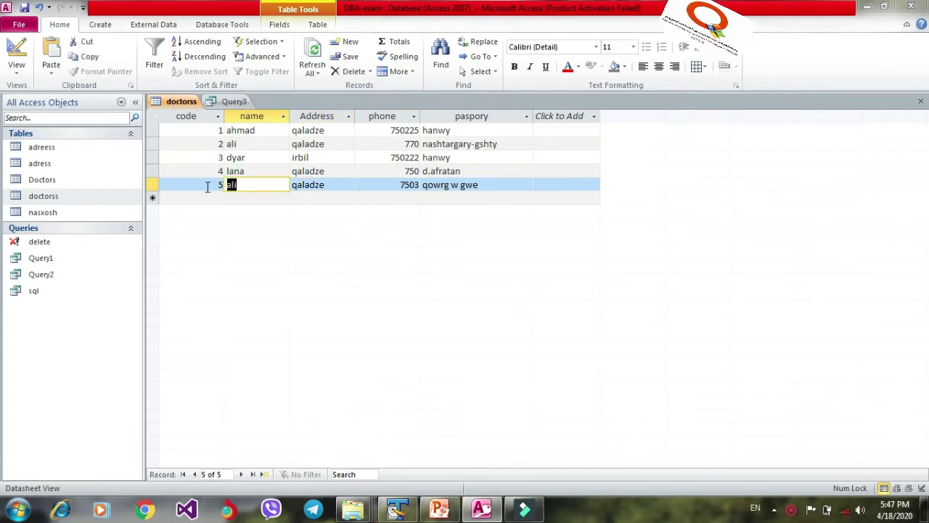
pyautogui.click(205, 185)
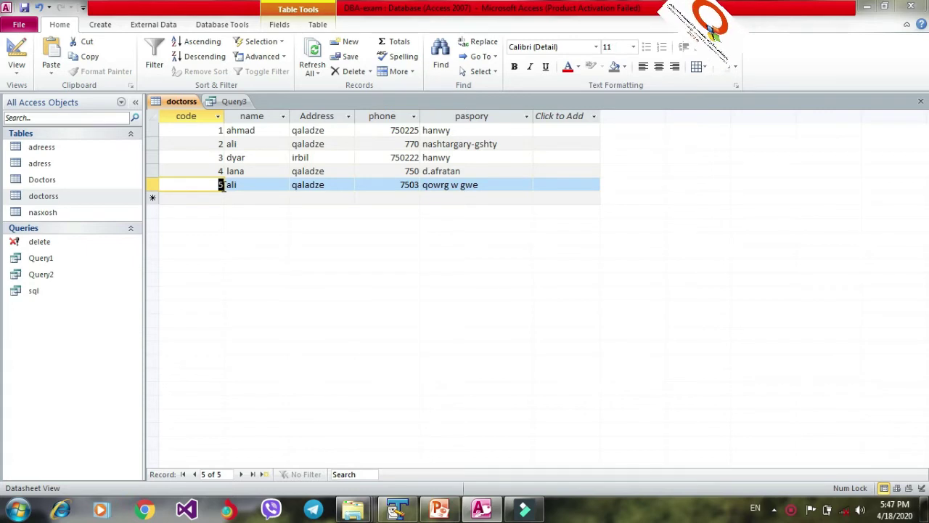
pyautogui.click(315, 184)
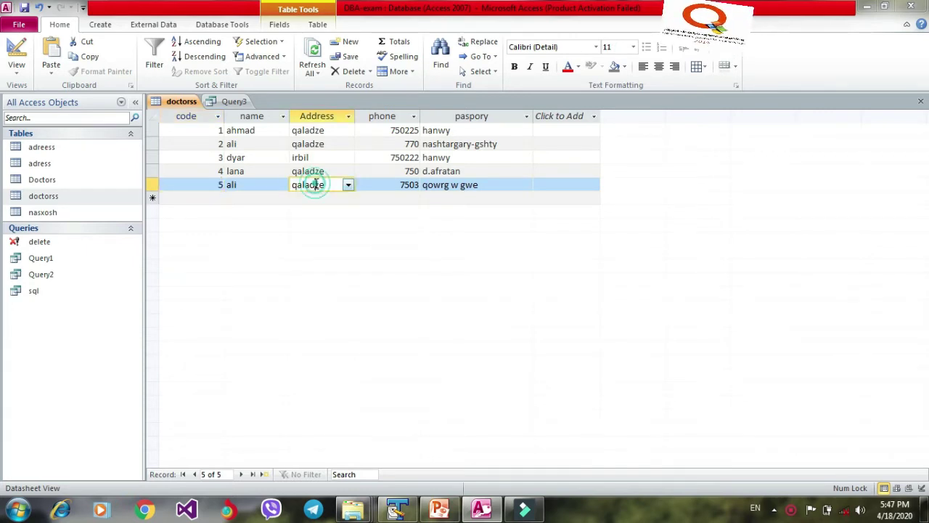
pyautogui.doubleClick(316, 184)
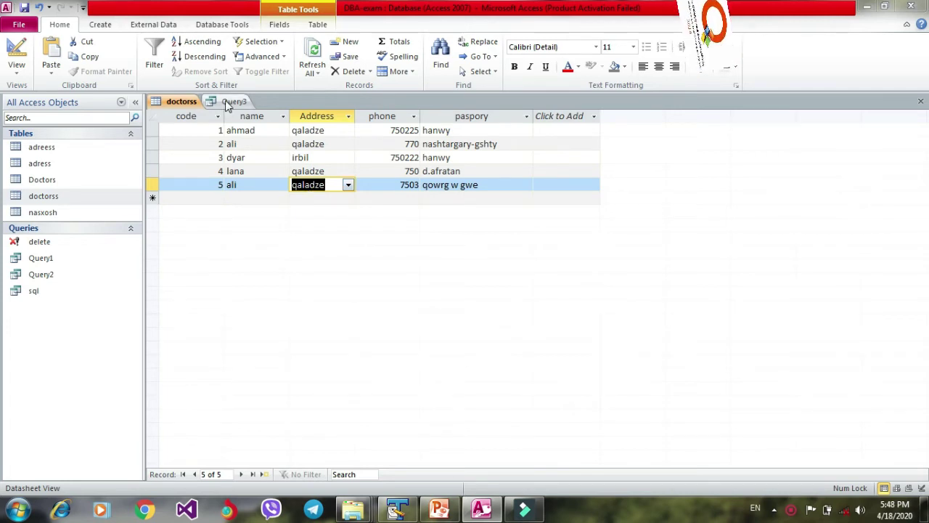
pyautogui.click(243, 145)
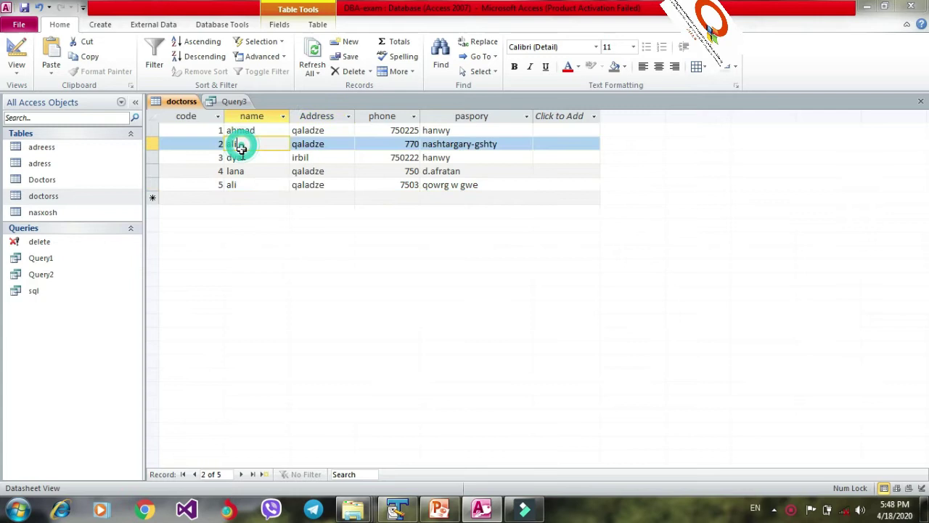
pyautogui.click(245, 185)
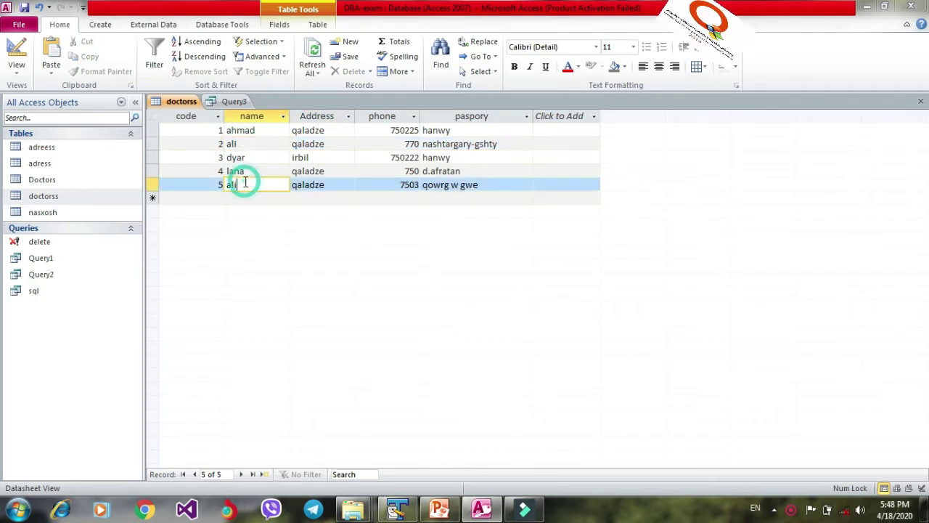
pyautogui.click(327, 143)
pyautogui.click(332, 183)
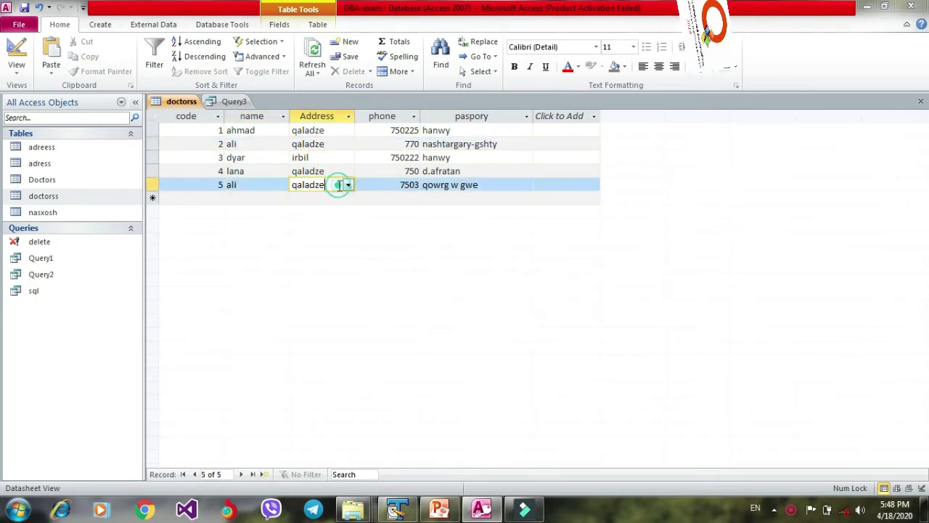
pyautogui.click(212, 144)
pyautogui.doubleClick(221, 144)
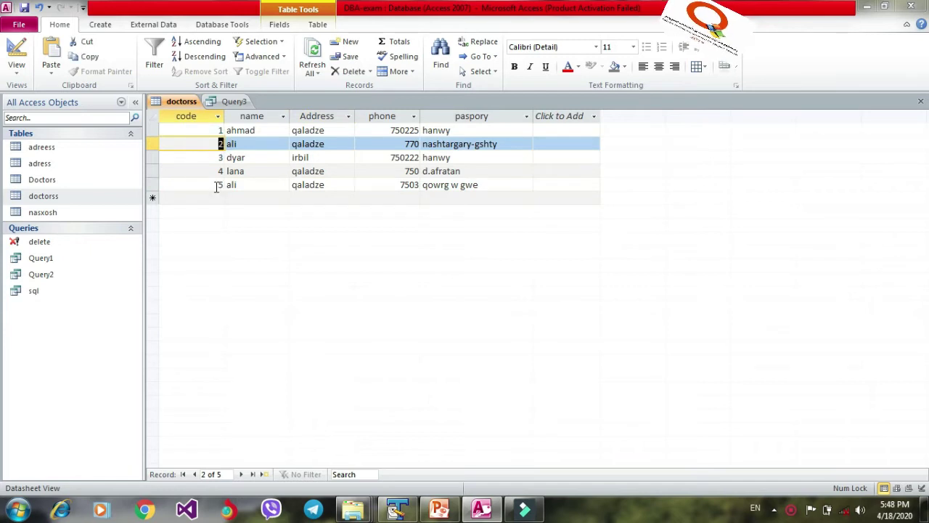
pyautogui.doubleClick(220, 184)
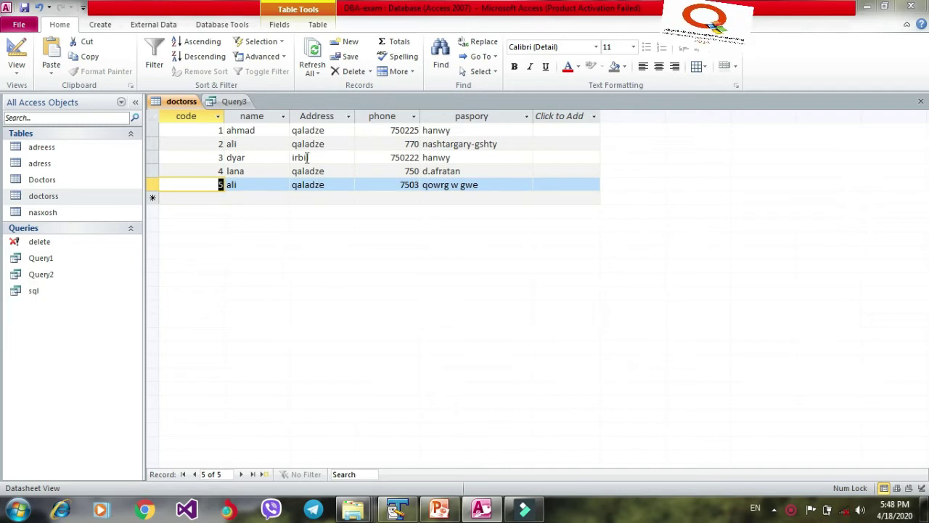
# Clear the criterion and the update value from the Address field of Query3
pyautogui.click(233, 103)
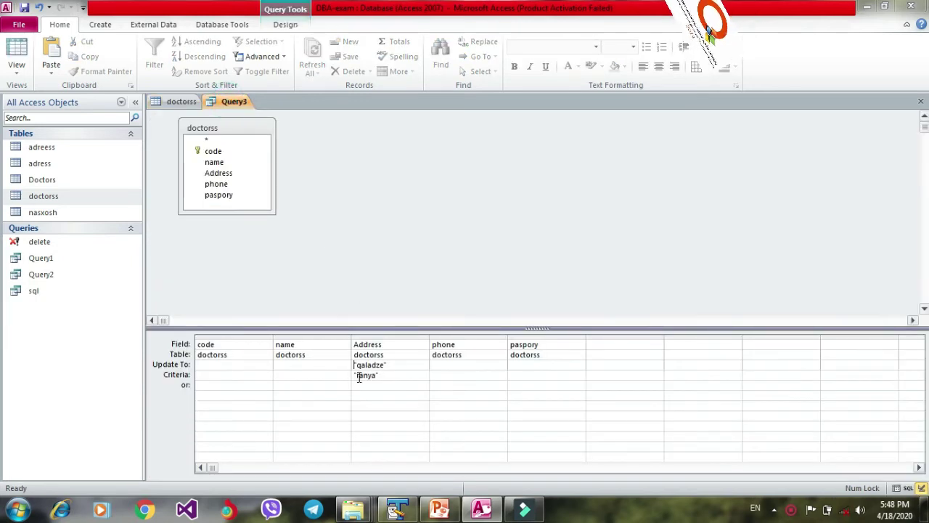
pyautogui.moveTo(401, 372); pyautogui.dragTo(364, 375)
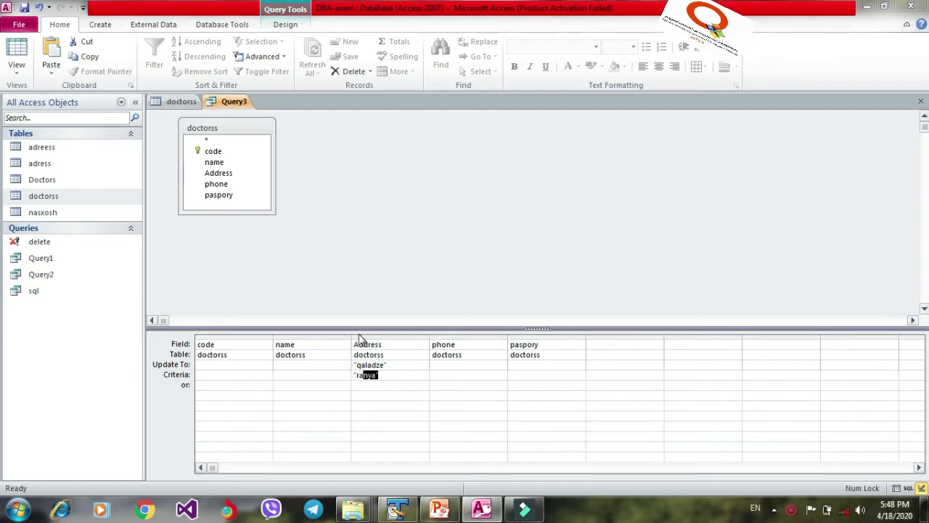
pyautogui.press('BackSpace')
pyautogui.press('BackSpace')
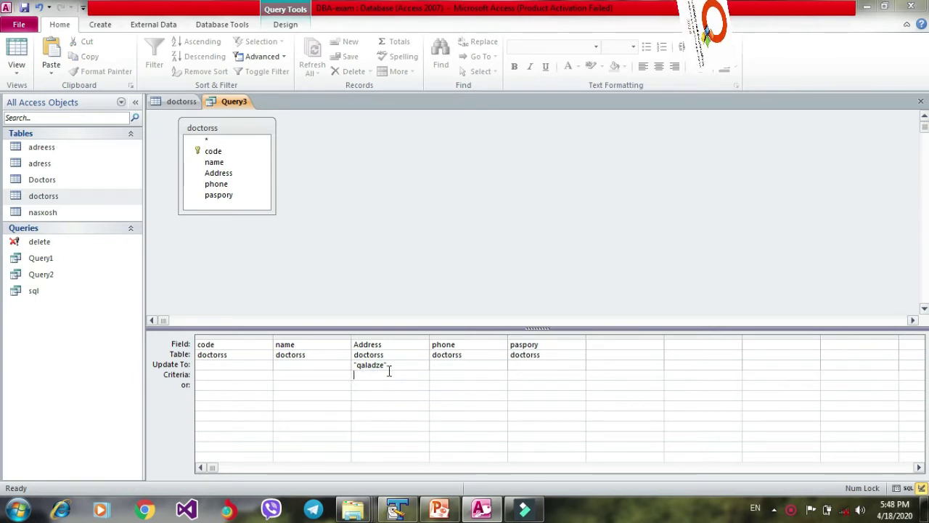
pyautogui.moveTo(390, 369); pyautogui.dragTo(322, 363)
pyautogui.press('BackSpace')
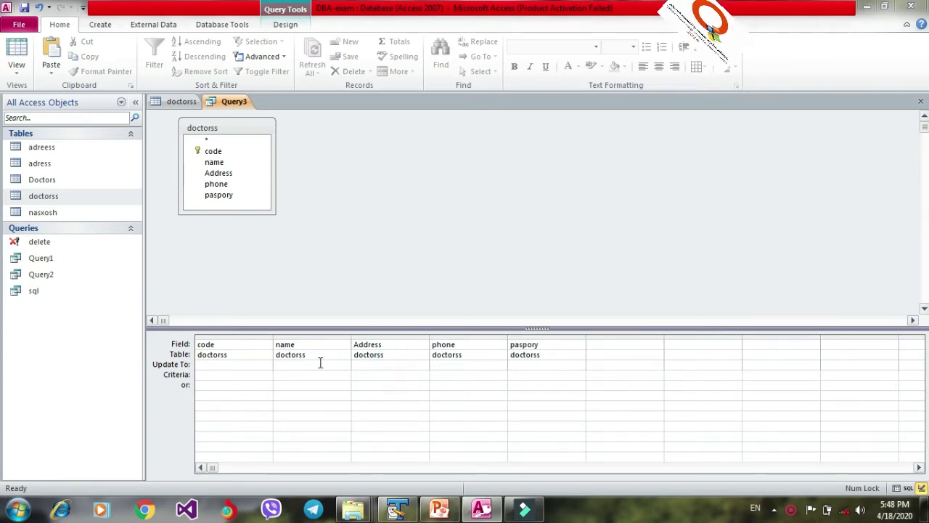
pyautogui.click(362, 374)
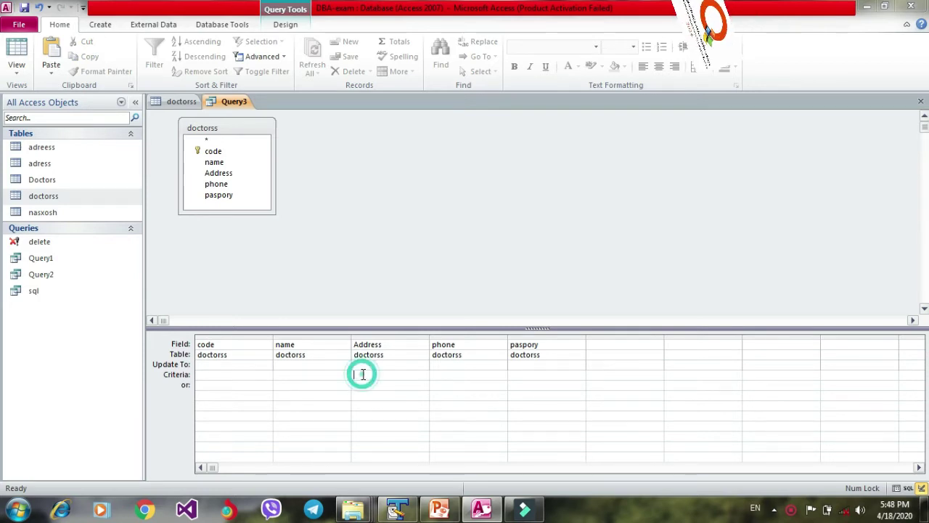
# In Query3, enter 5 as the code criterion and sulaimania as the Address update value
pyautogui.click(230, 374)
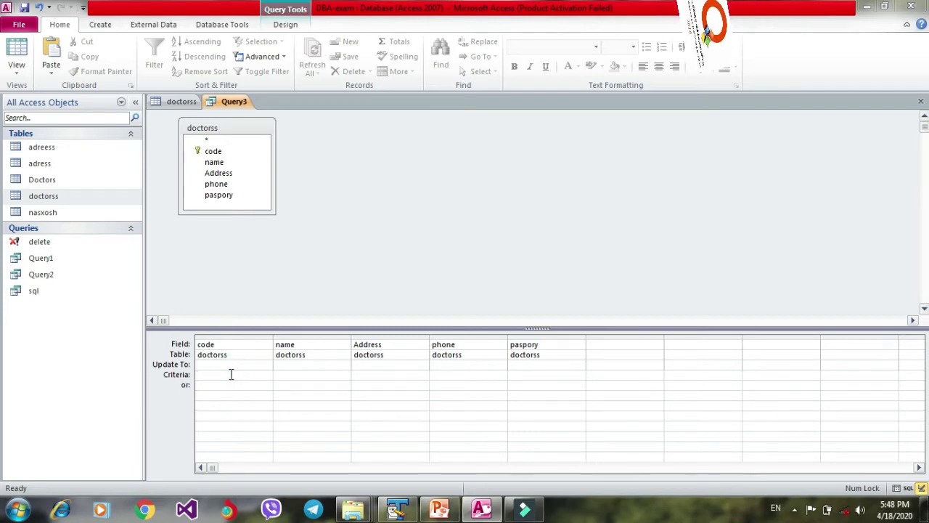
pyautogui.click(377, 365)
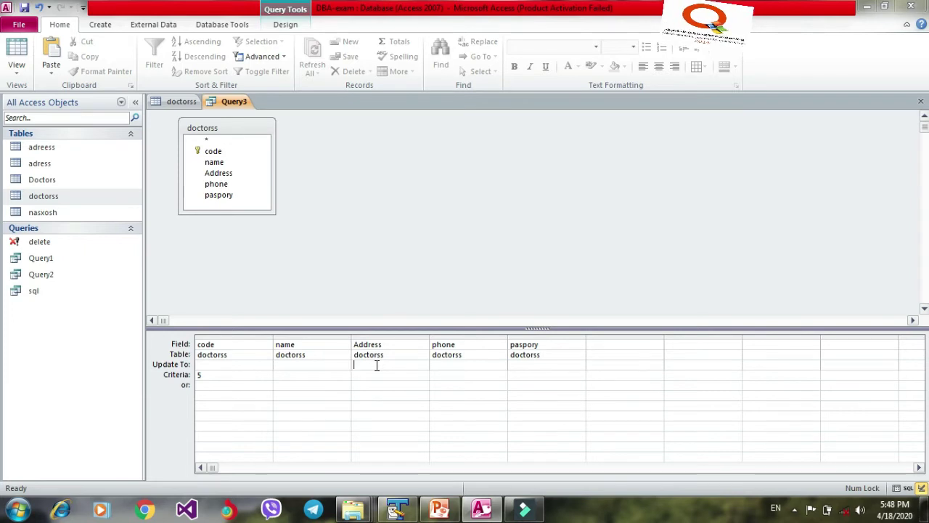
pyautogui.write('su')
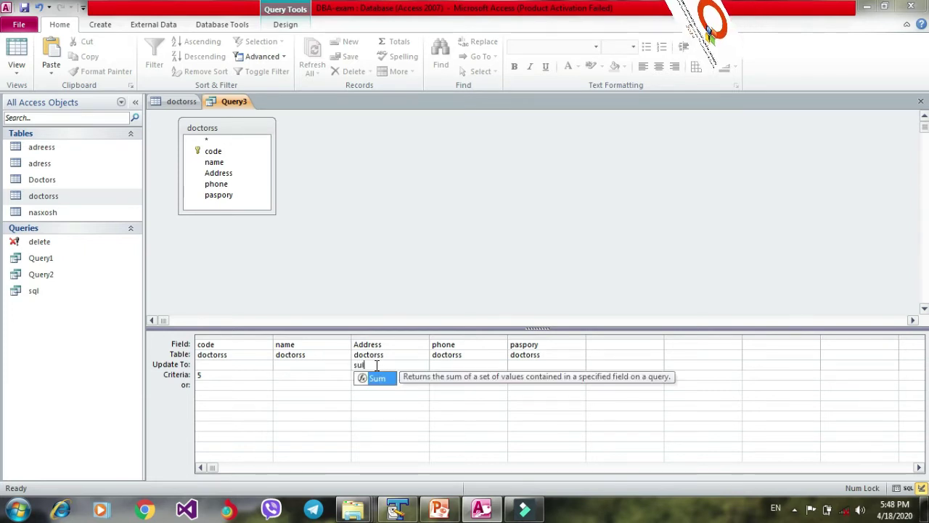
pyautogui.write('laim')
pyautogui.write('nia')
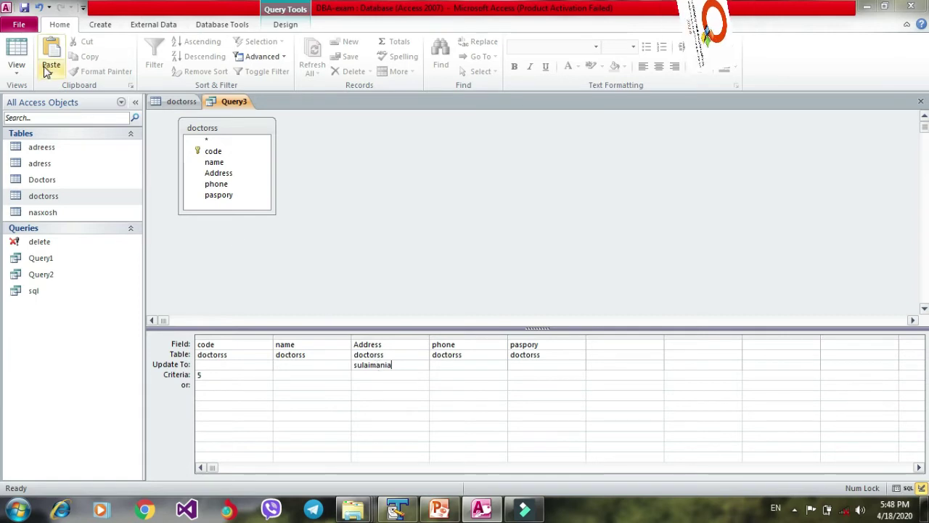
# Run the Update query, accept updating the matching record, and return to the doctorss table to check its Address
pyautogui.click(289, 27)
pyautogui.click(45, 57)
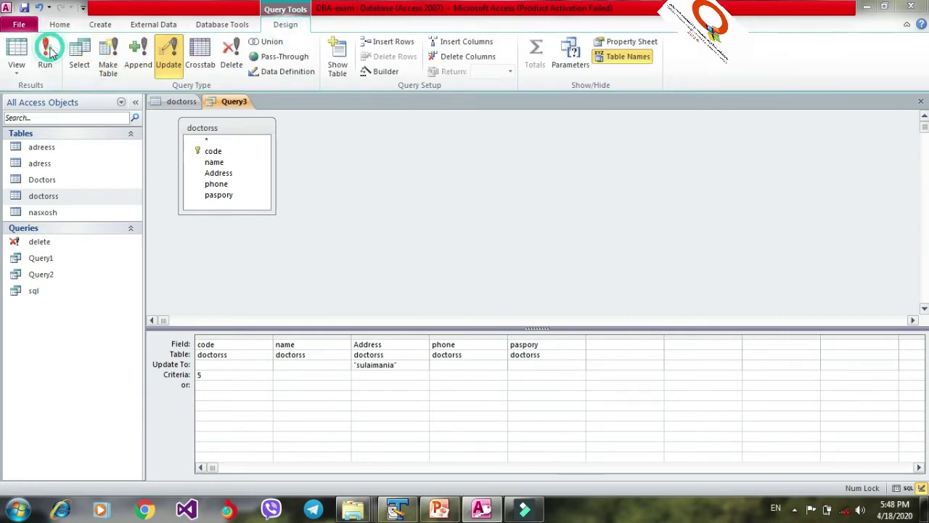
pyautogui.click(440, 297)
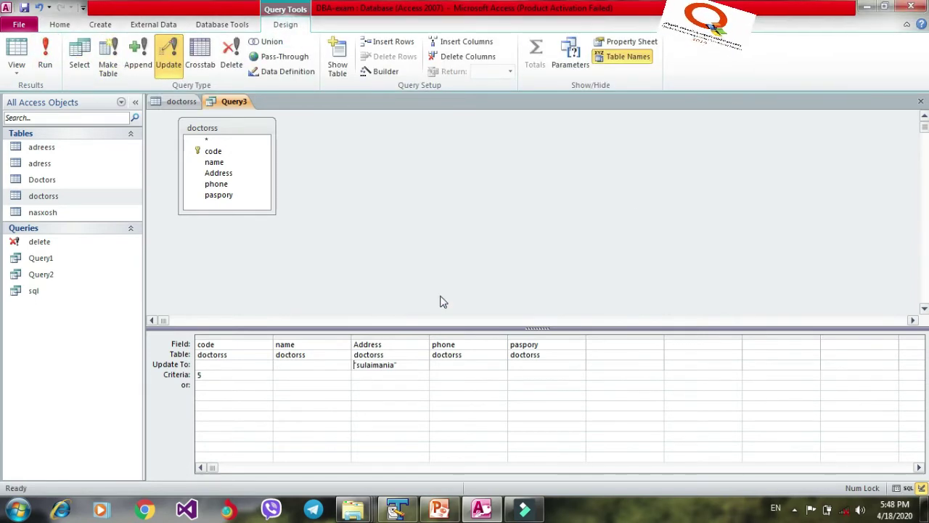
pyautogui.click(165, 103)
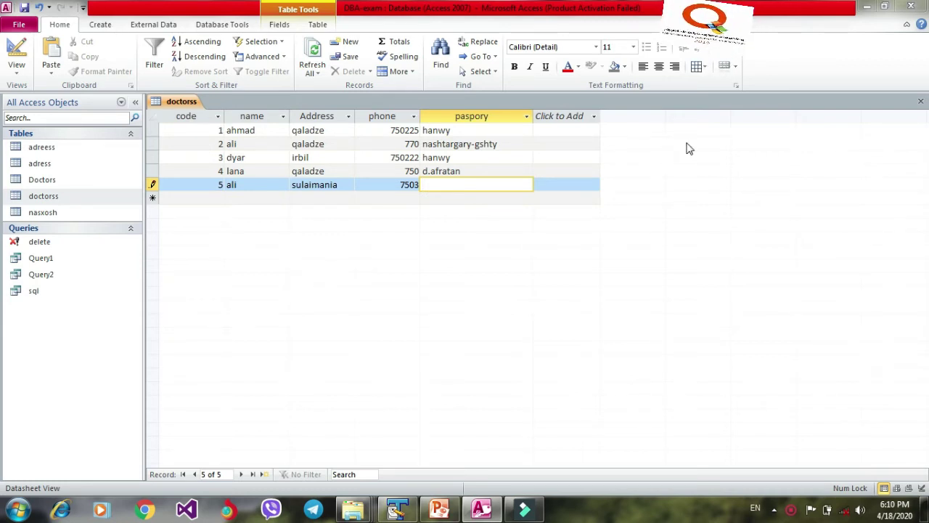
# Close and reopen the doctorss table to review its records, and close it again
pyautogui.click(920, 104)
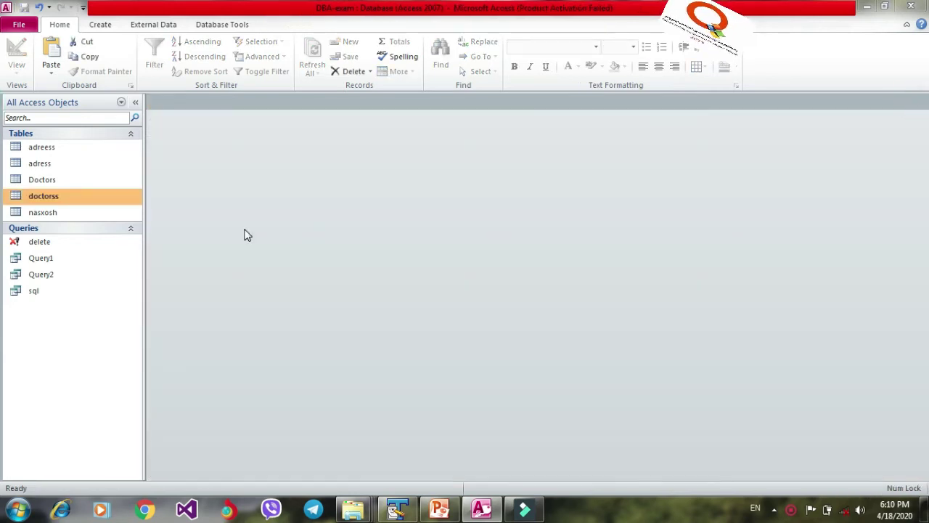
pyautogui.doubleClick(50, 200)
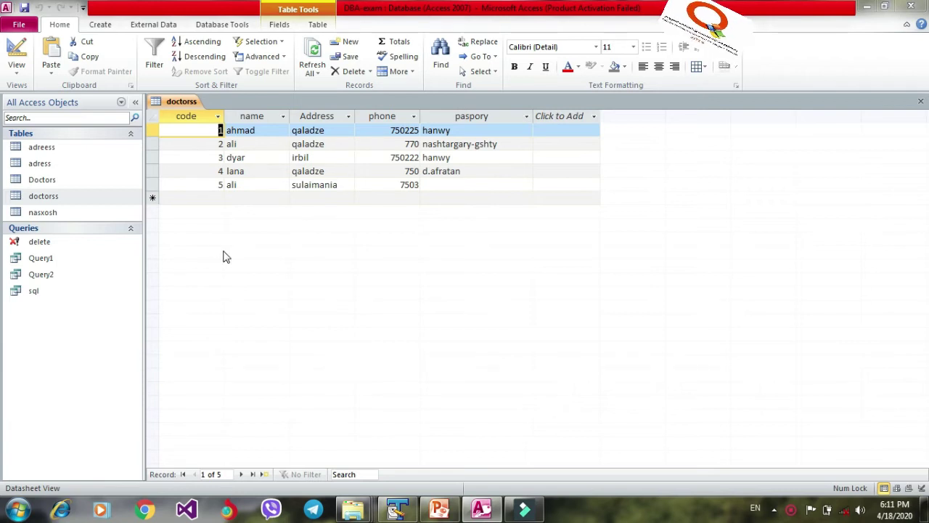
pyautogui.click(919, 103)
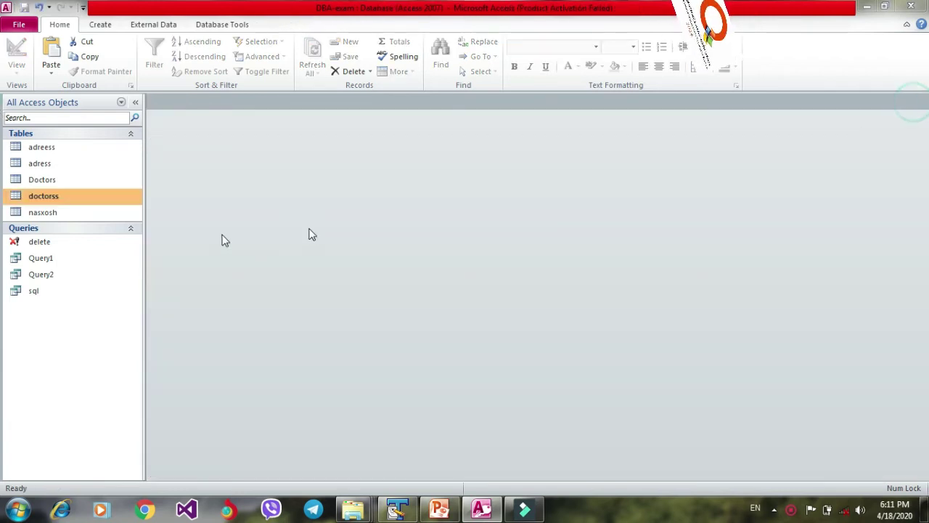
# Copy the doctorss table and paste it as a new table named arshif with the Structure Only option
pyautogui.rightClick(44, 196)
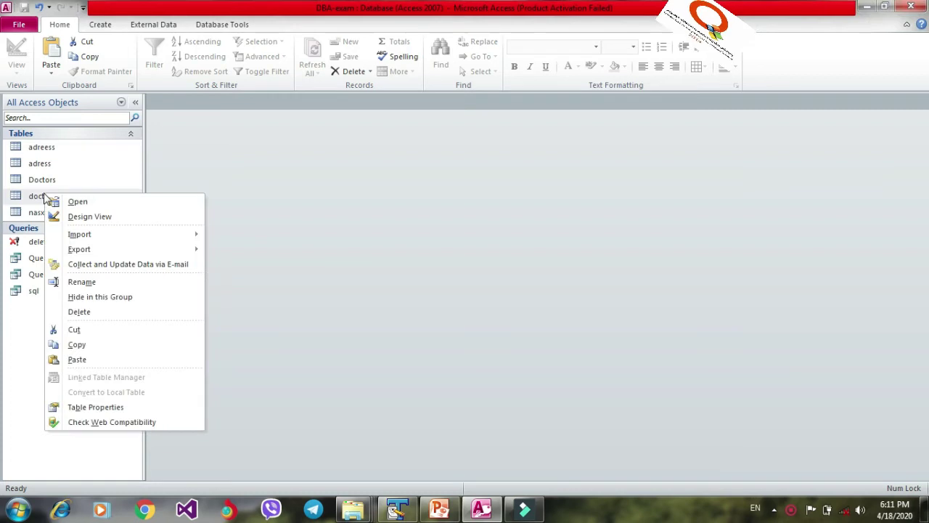
pyautogui.click(79, 346)
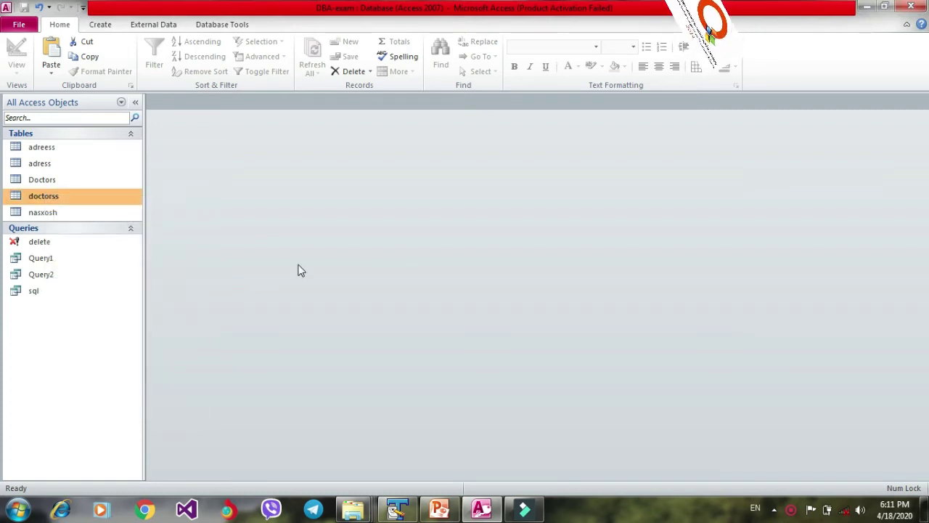
pyautogui.hotkey('ctrl', 'v')
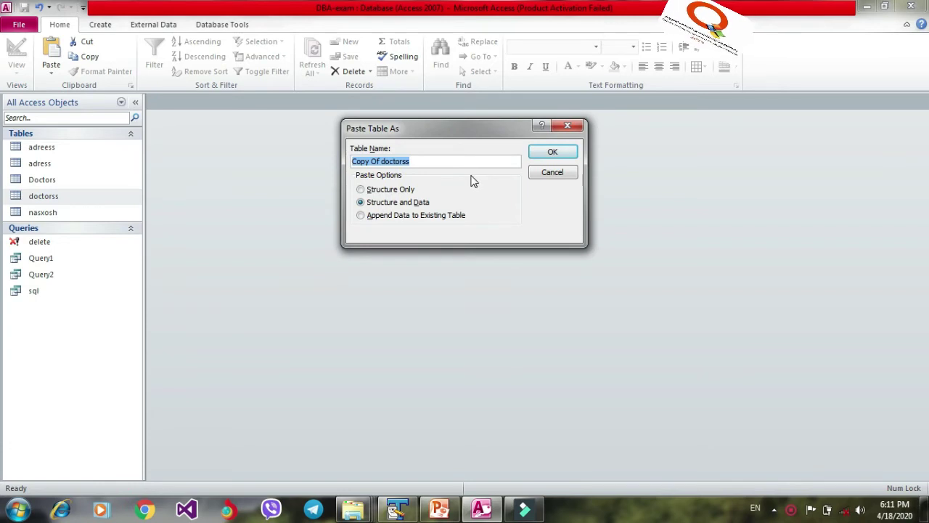
pyautogui.write('arshif')
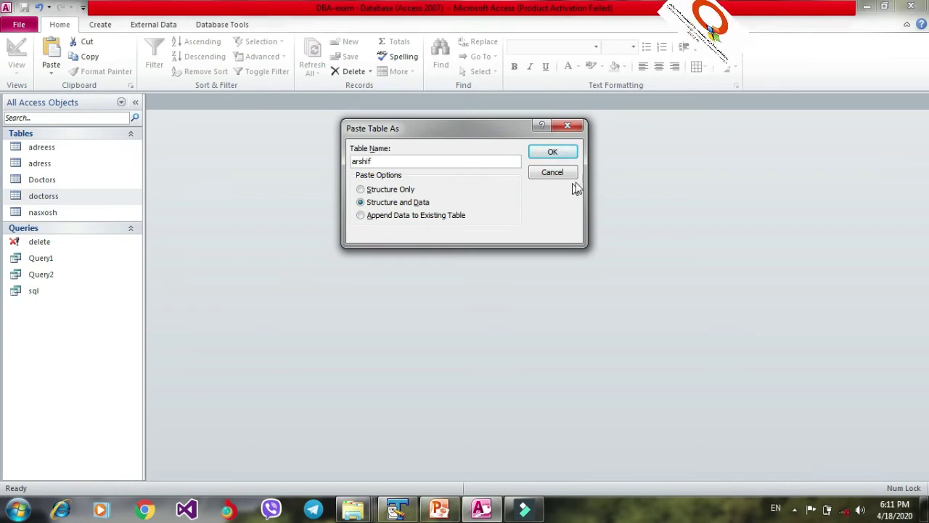
pyautogui.click(370, 192)
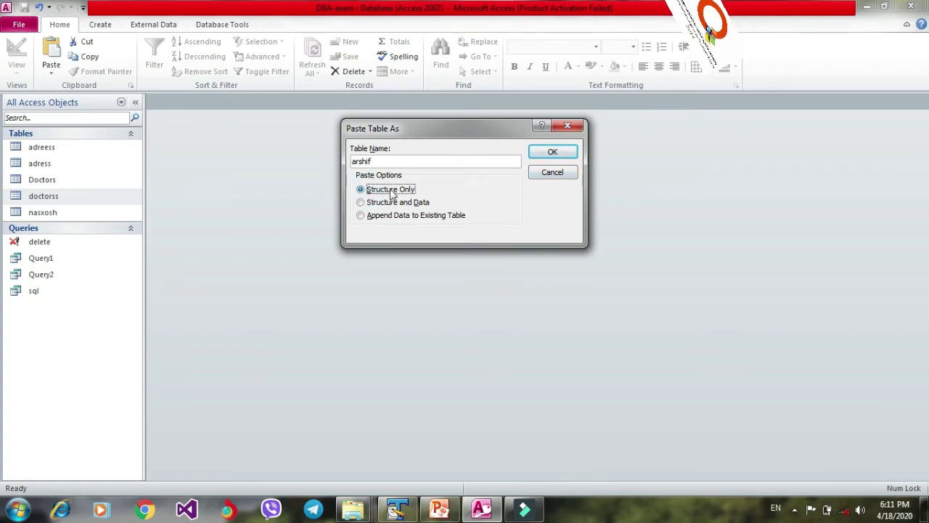
pyautogui.click(551, 152)
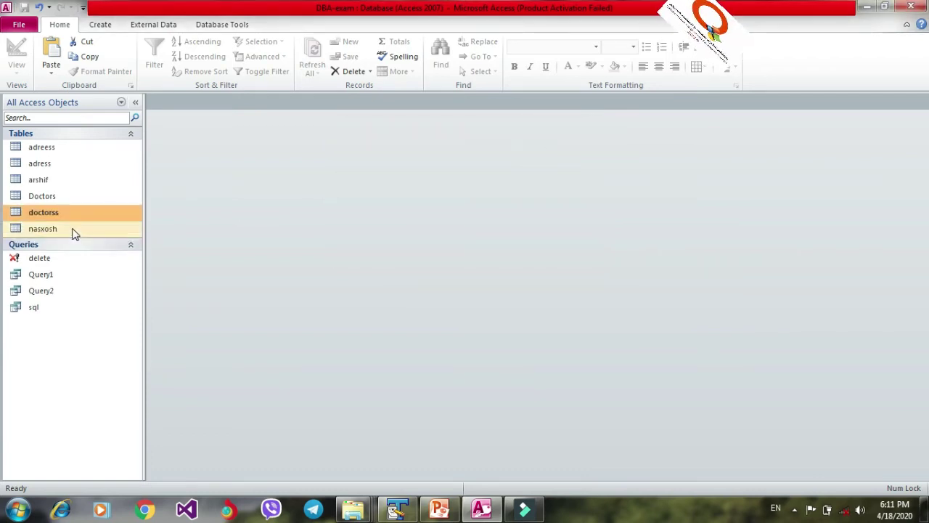
# Open the arshif and doctorss tables and compare their fields and records
pyautogui.click(29, 180)
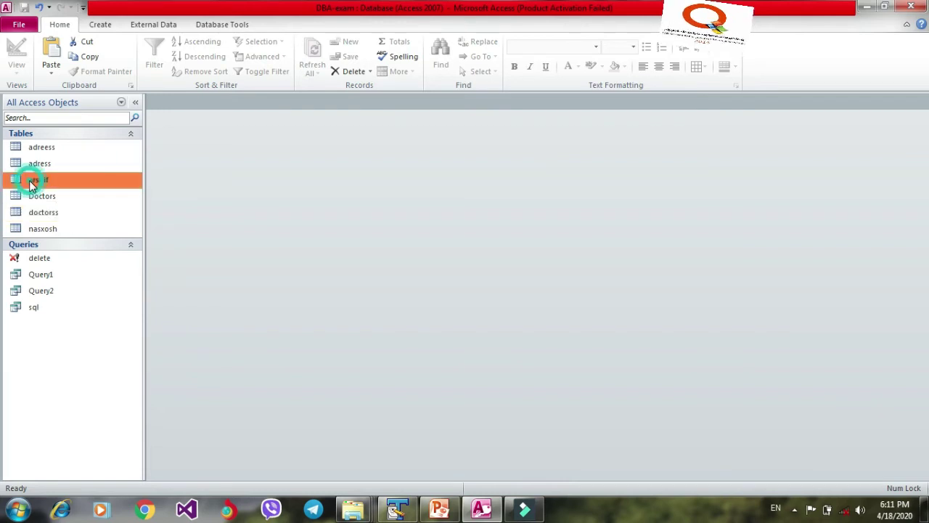
pyautogui.doubleClick(29, 180)
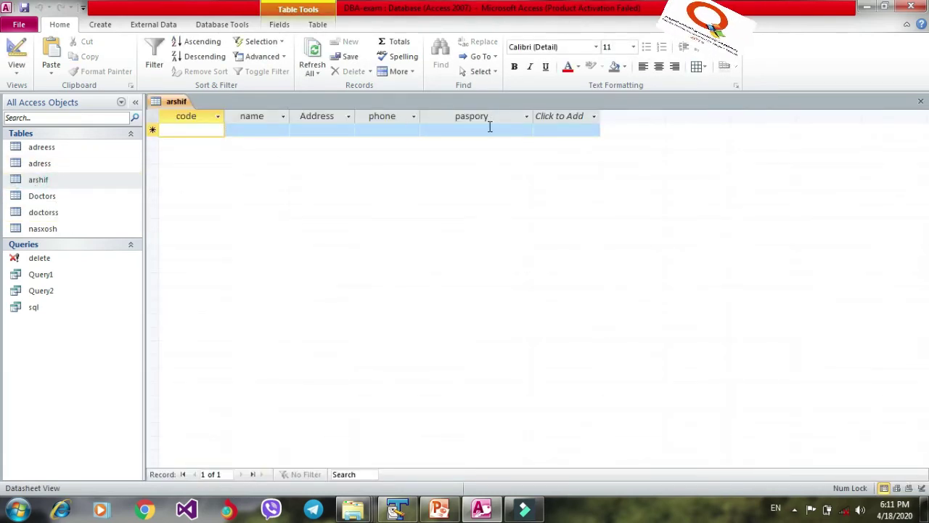
pyautogui.doubleClick(40, 216)
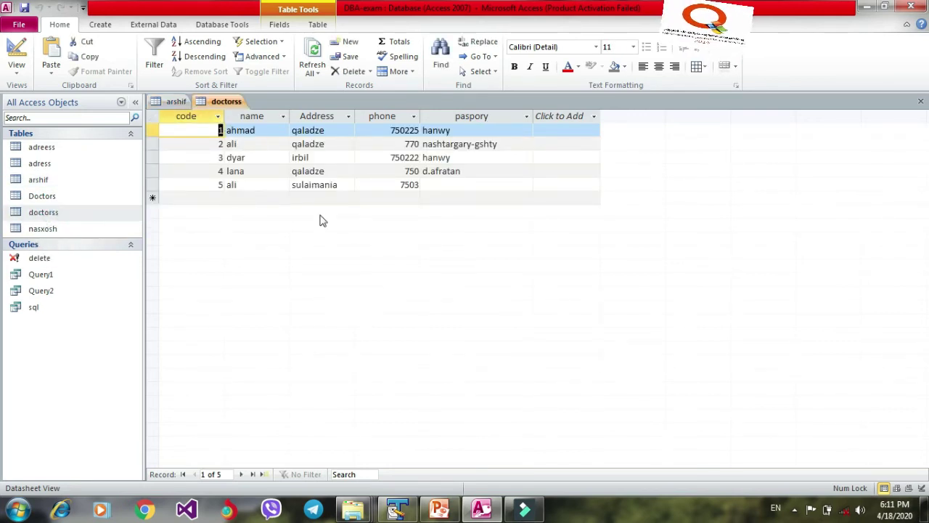
pyautogui.click(178, 102)
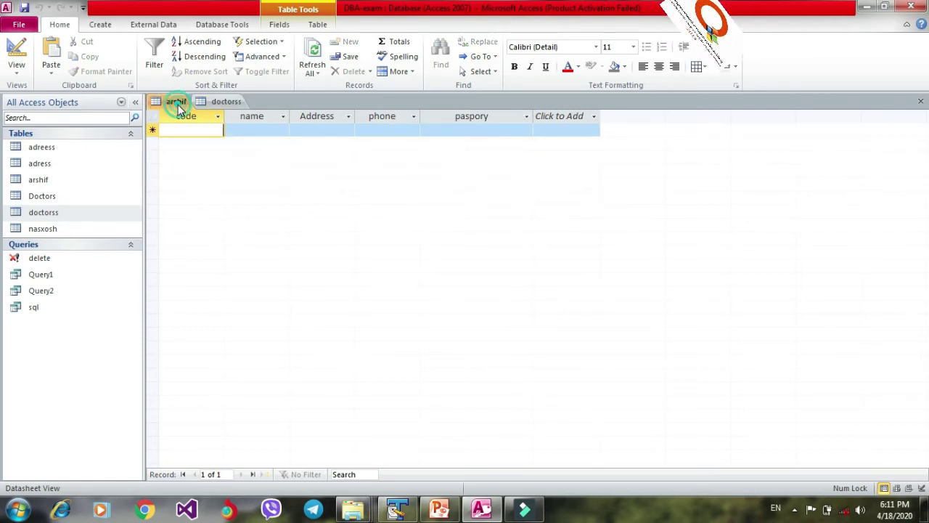
# Close the arshif table and create a new query in design view based on the doctorss table
pyautogui.click(920, 101)
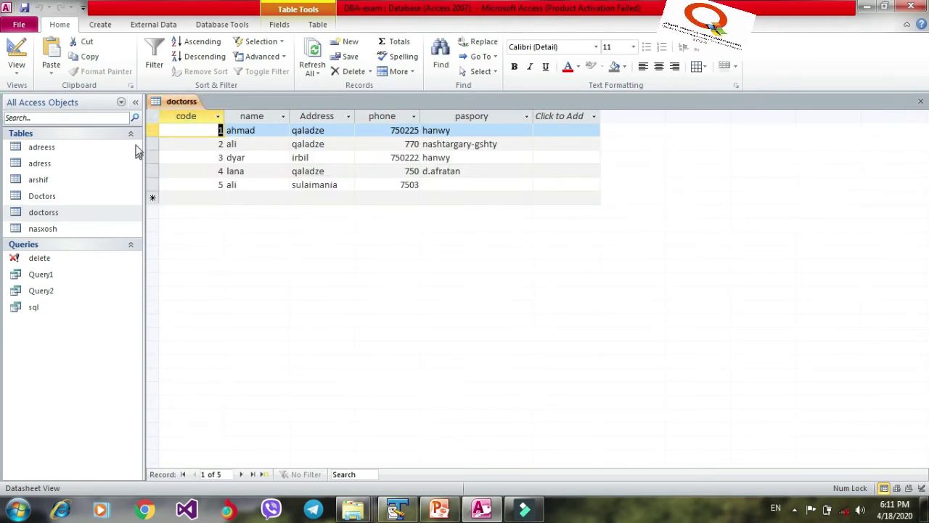
pyautogui.click(102, 26)
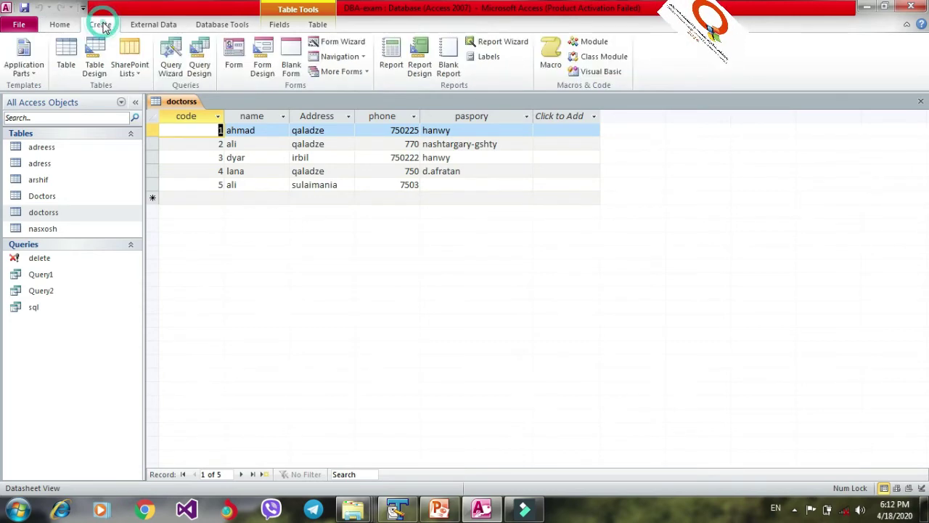
pyautogui.click(199, 58)
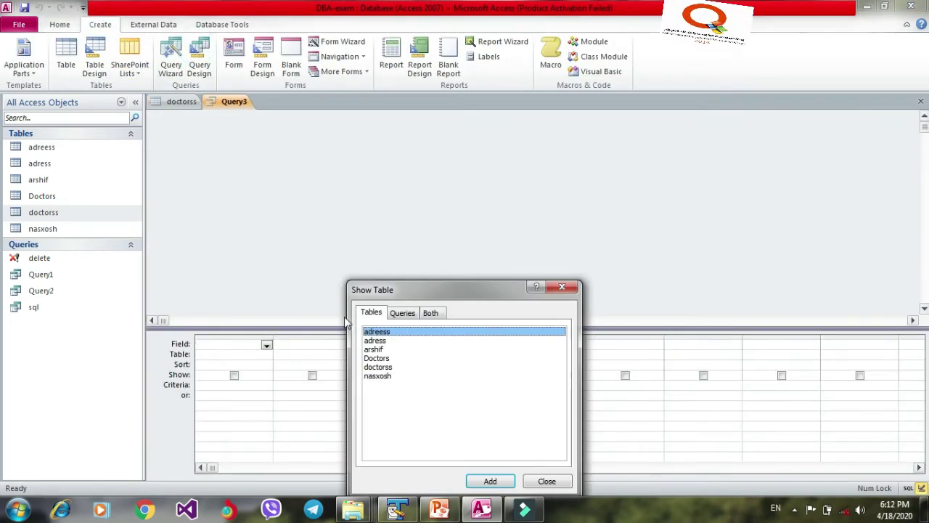
pyautogui.click(377, 367)
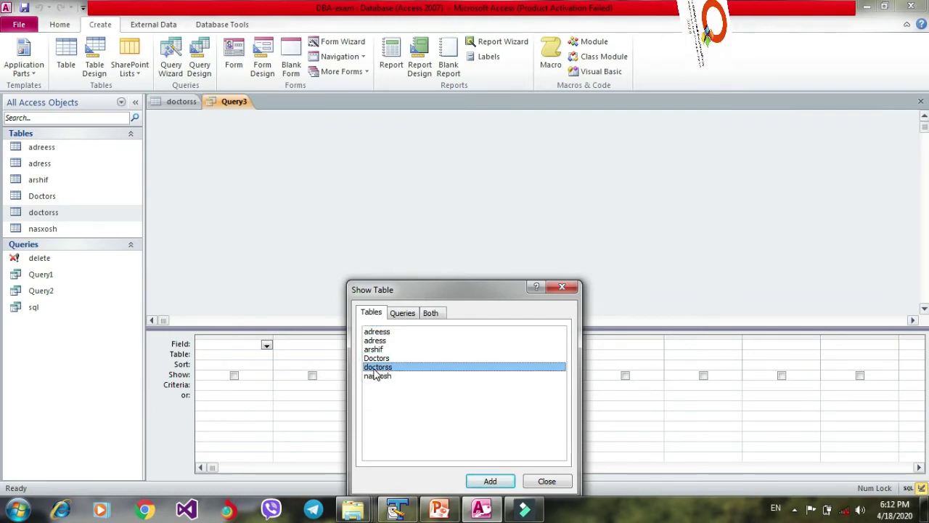
pyautogui.click(490, 481)
pyautogui.click(545, 481)
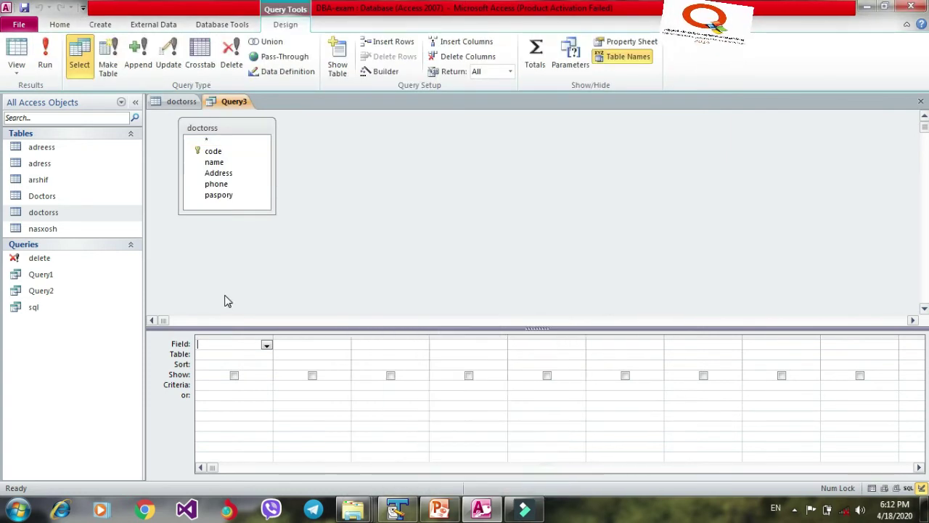
# Add the code, name, Address, phone and paspory fields of doctorss to the query grid
pyautogui.doubleClick(213, 151)
pyautogui.doubleClick(214, 162)
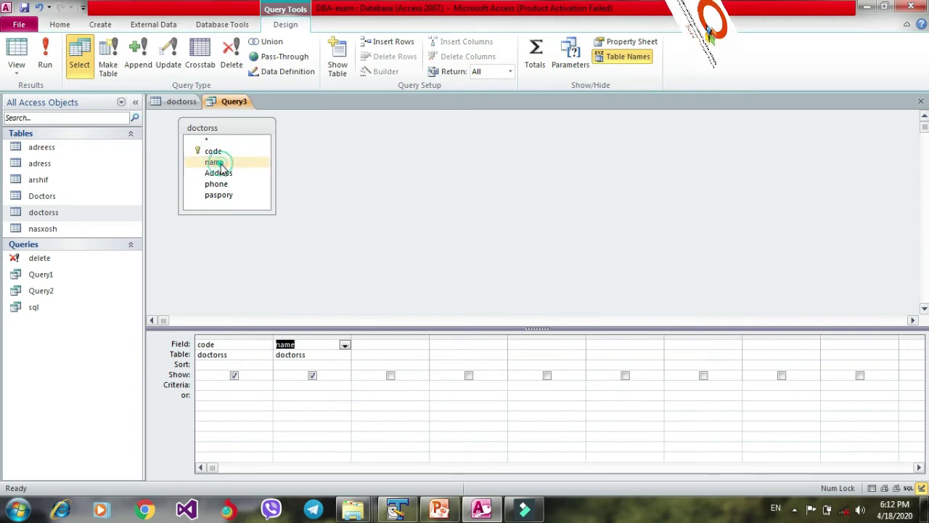
pyautogui.click(226, 174)
pyautogui.doubleClick(225, 174)
pyautogui.doubleClick(227, 184)
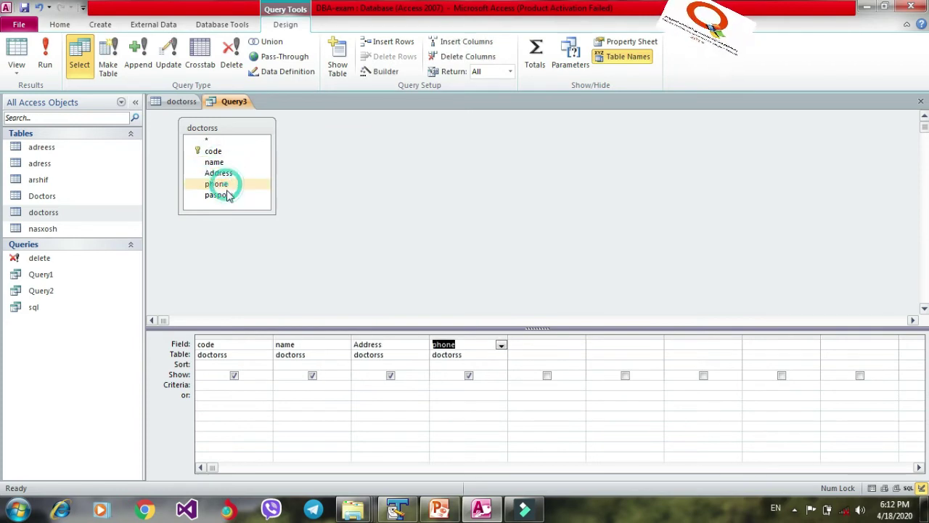
pyautogui.click(229, 196)
pyautogui.doubleClick(228, 196)
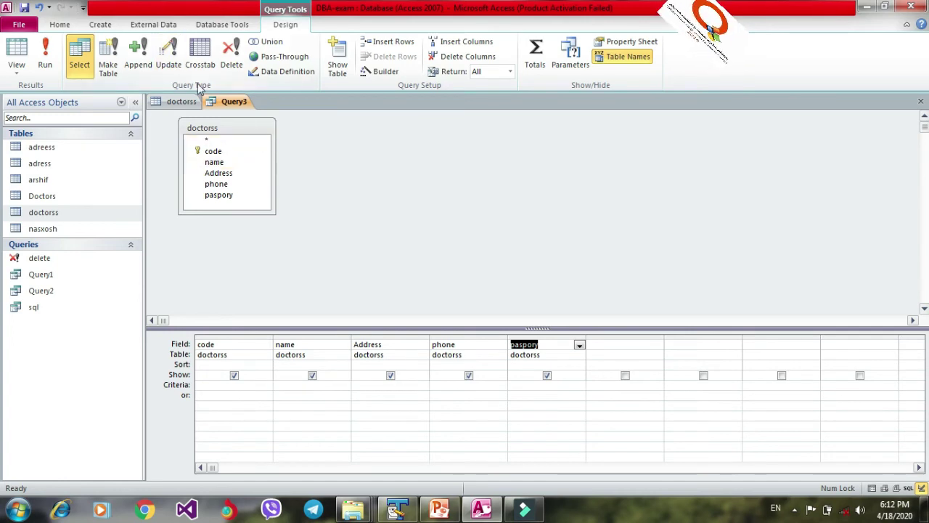
# Turn the query into an Append query that targets the arshif table in the current database
pyautogui.click(140, 64)
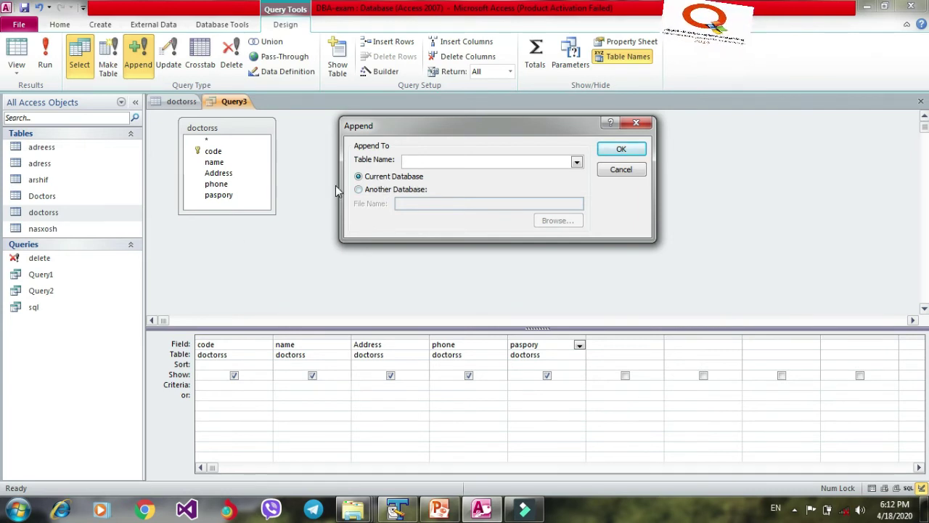
pyautogui.click(577, 162)
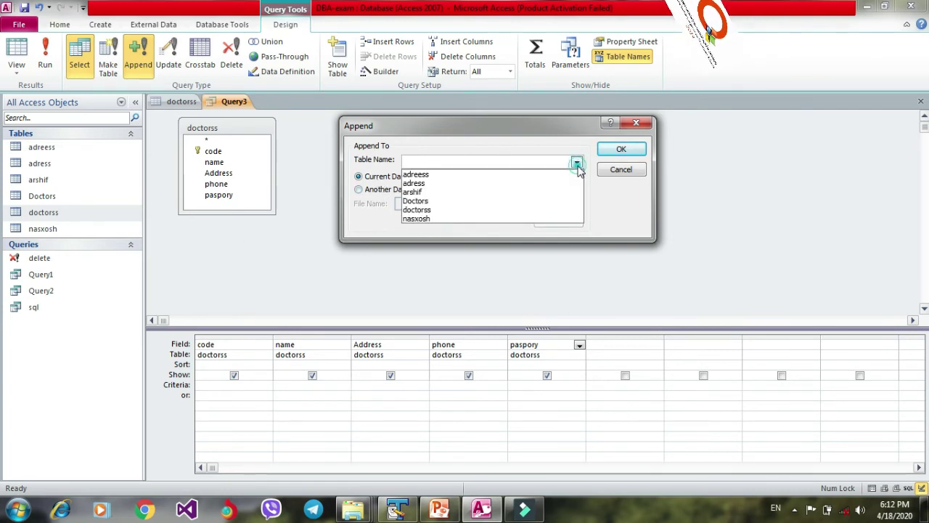
pyautogui.click(576, 163)
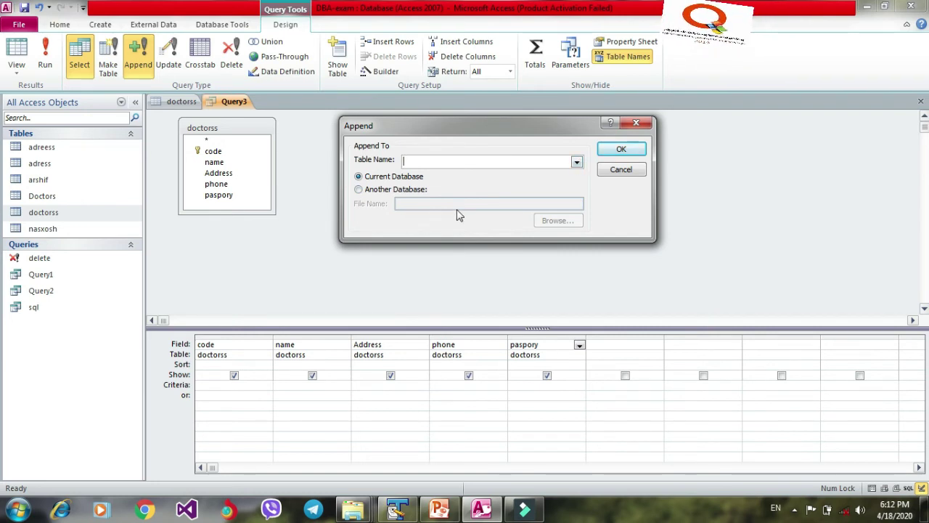
pyautogui.click(576, 164)
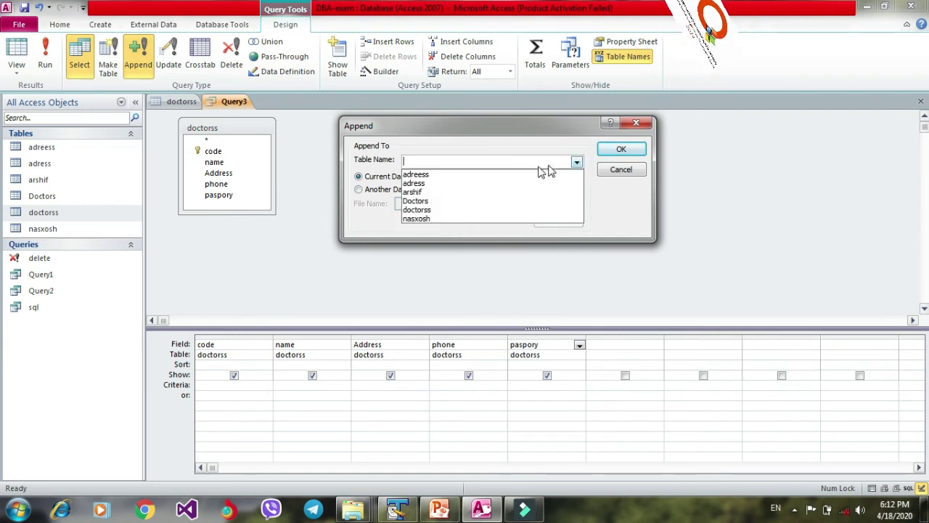
pyautogui.click(428, 193)
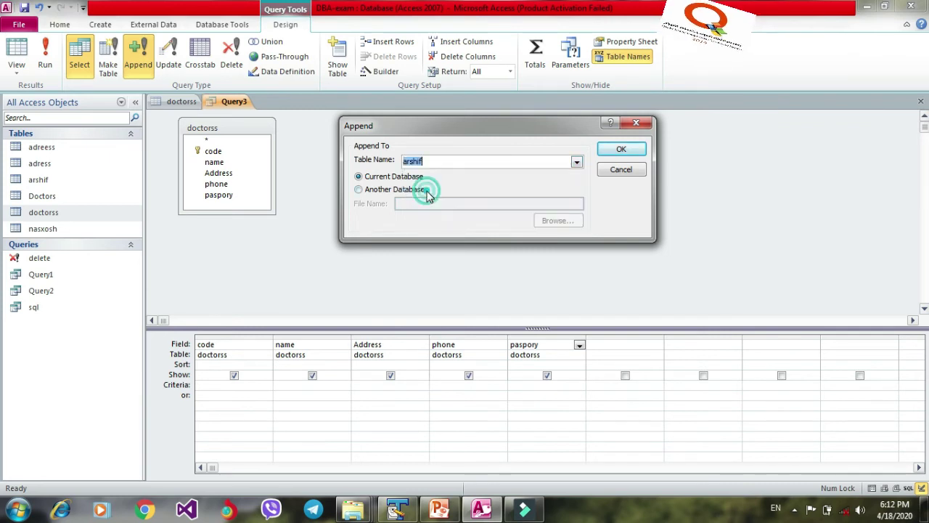
pyautogui.click(618, 149)
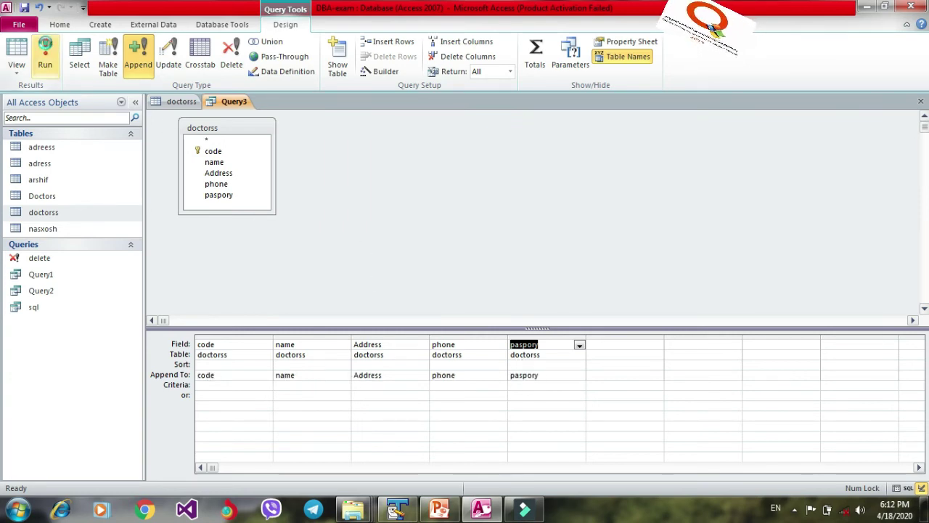
# Run the Append query but dismiss its confirmation, and compare the records in the arshif and doctorss tables
pyautogui.click(45, 55)
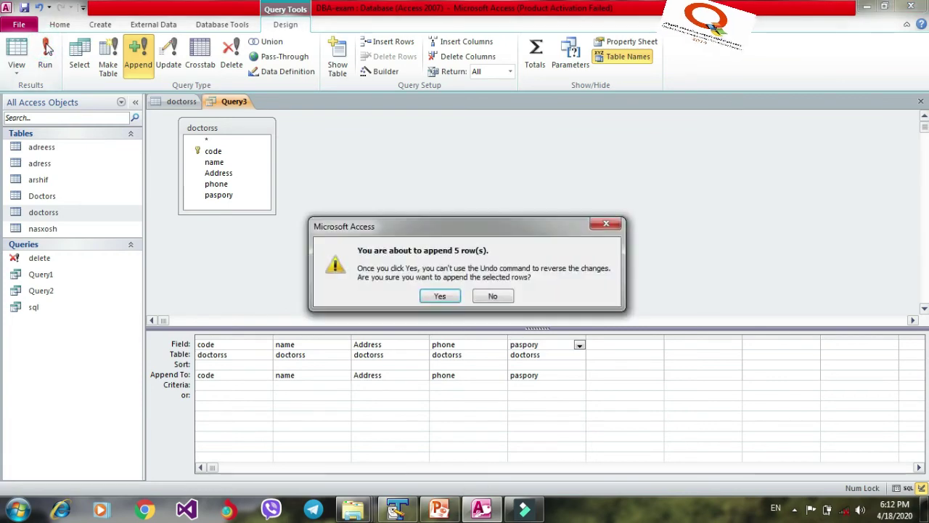
pyautogui.click(606, 222)
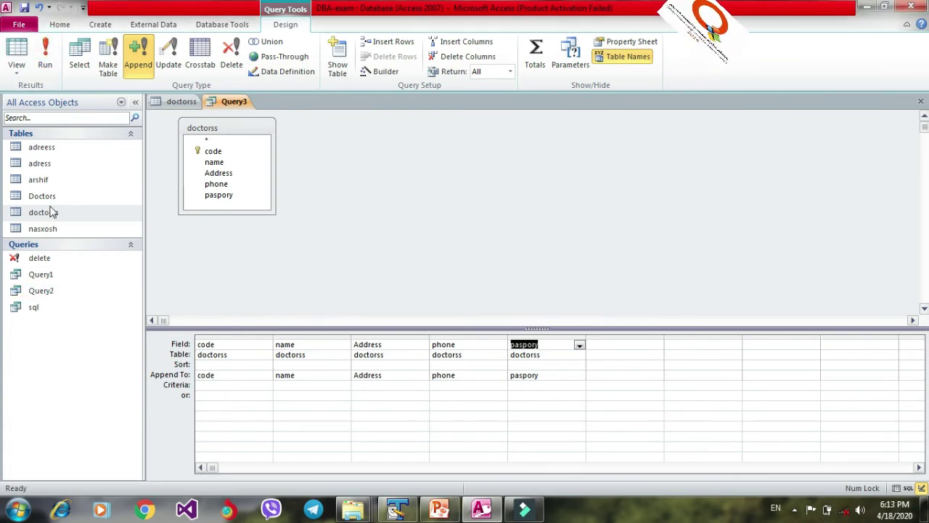
pyautogui.doubleClick(37, 179)
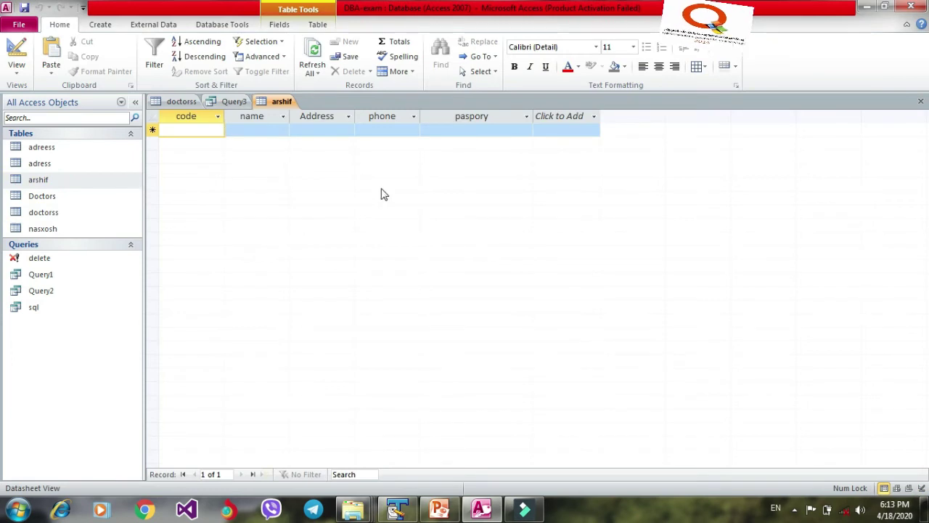
pyautogui.click(193, 105)
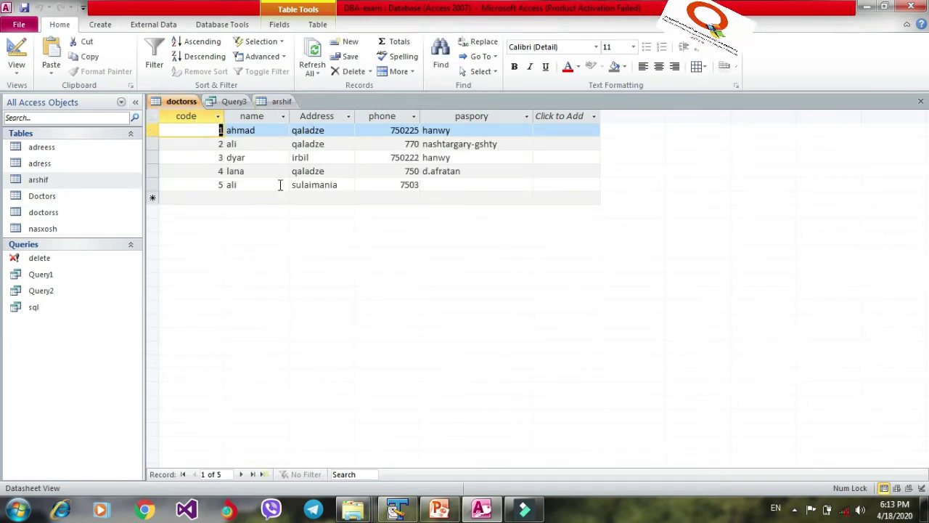
# Run the Append query from Query3, accept appending the rows, and refresh the arshif table
pyautogui.click(234, 101)
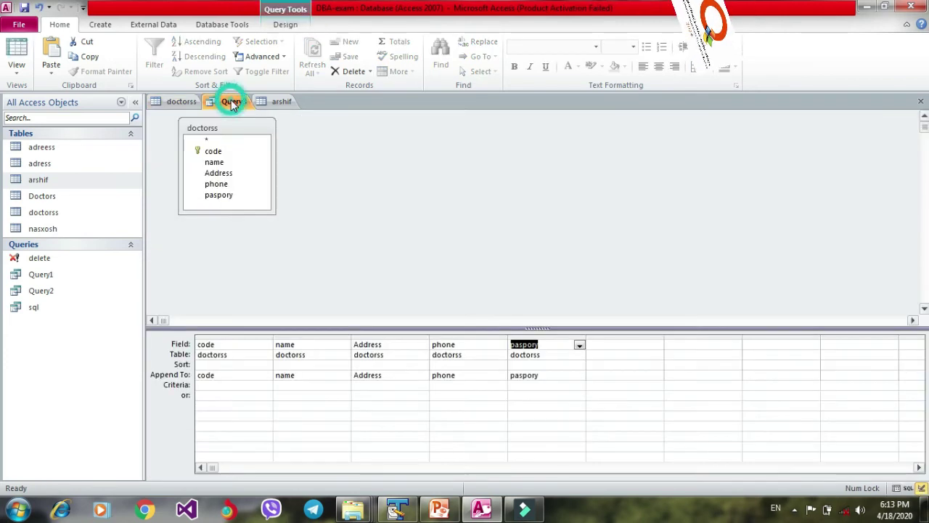
pyautogui.click(285, 24)
pyautogui.click(46, 50)
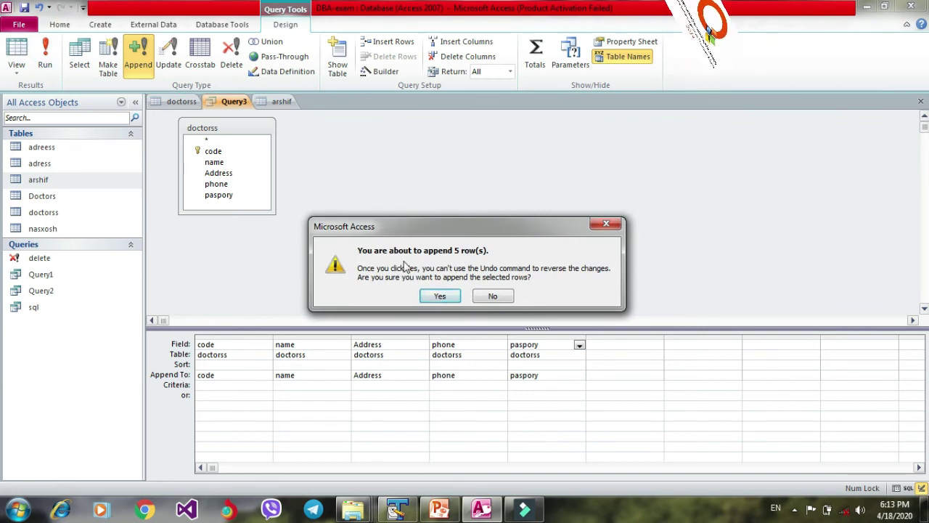
pyautogui.click(440, 297)
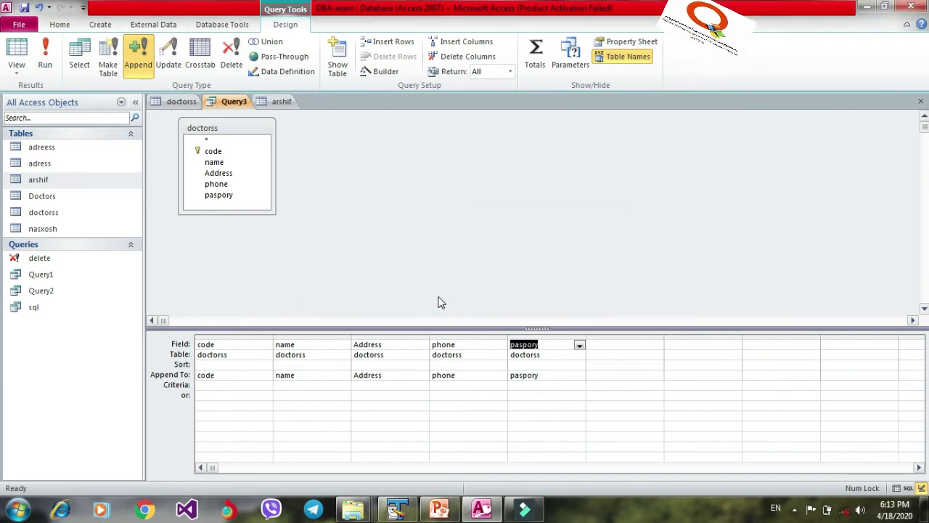
pyautogui.click(269, 105)
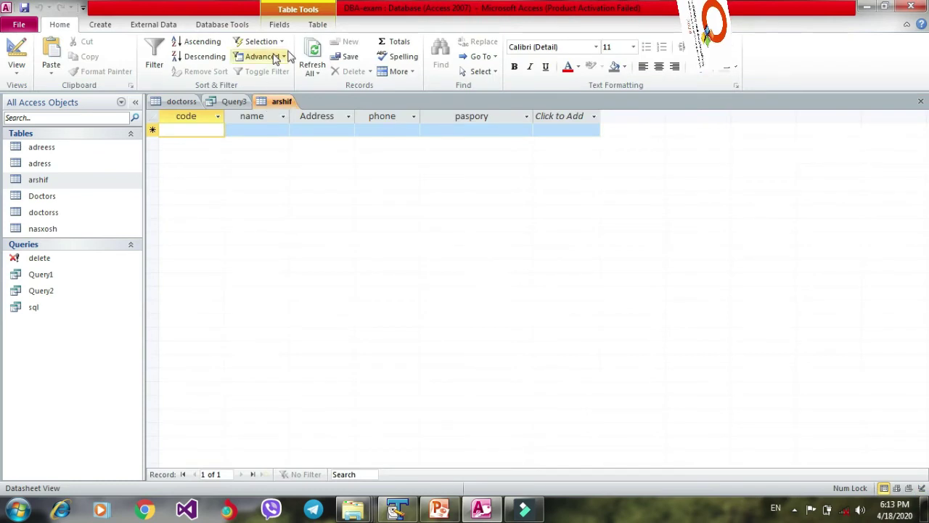
pyautogui.click(313, 55)
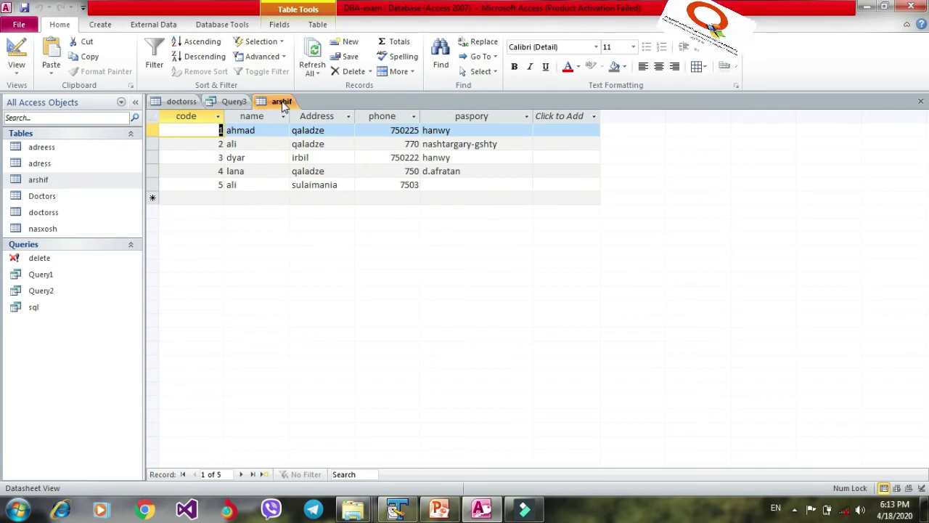
# Start a new record in the doctorss table with code 6, the doctor's name and the Address qaladze
pyautogui.click(181, 101)
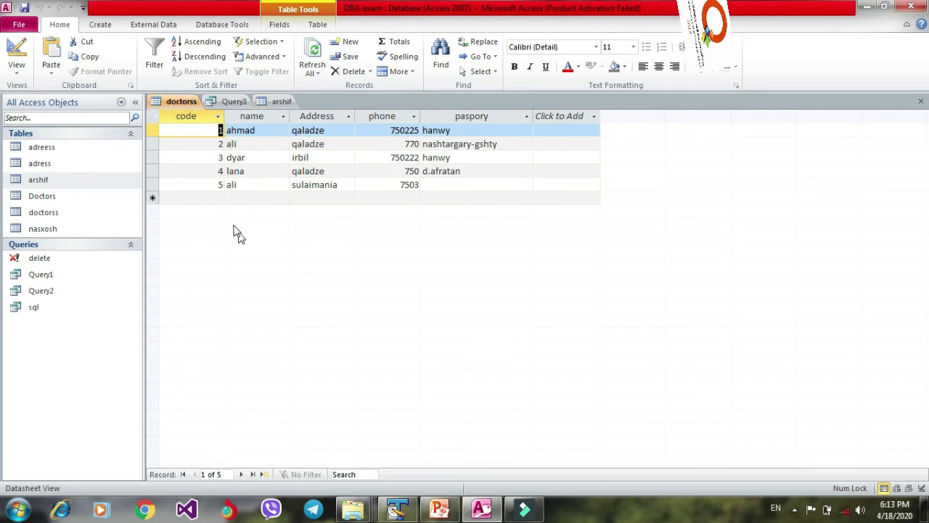
pyautogui.click(212, 197)
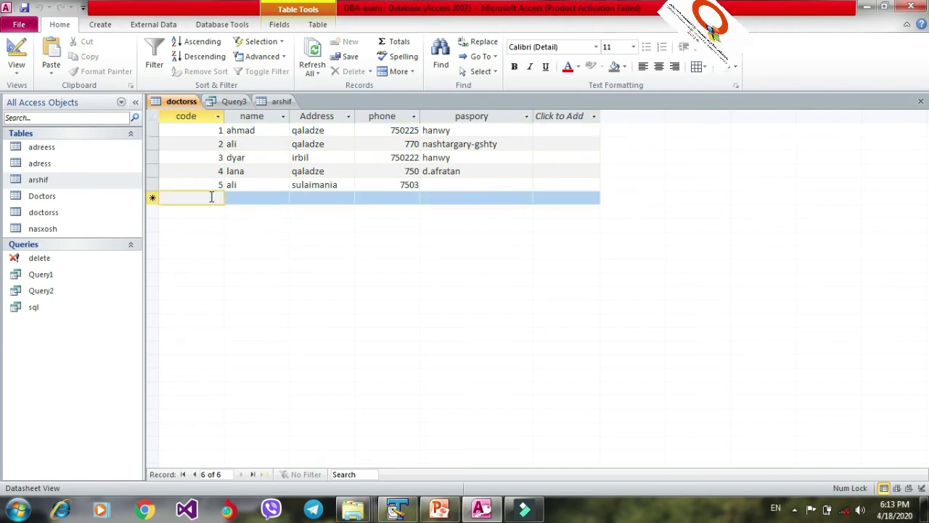
pyautogui.write('6')
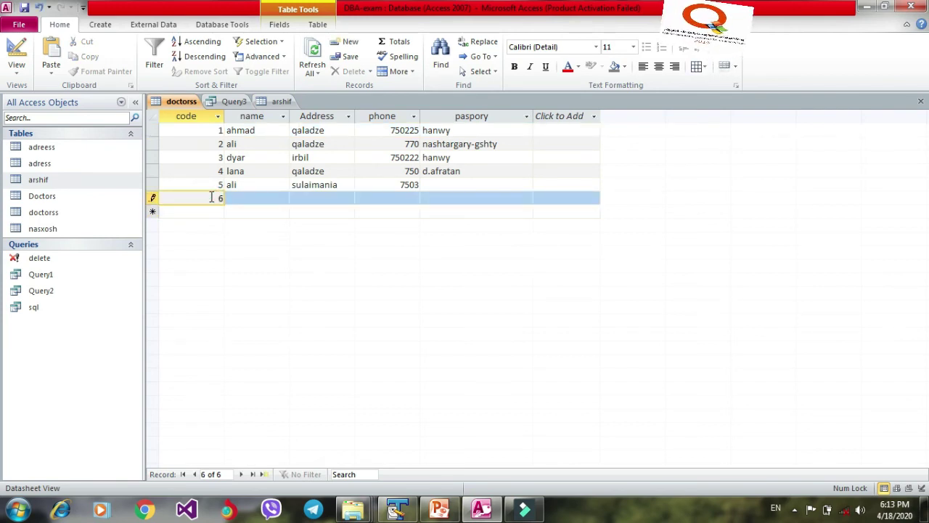
pyautogui.press('Tab')
pyautogui.write('dyar')
pyautogui.press('Tab')
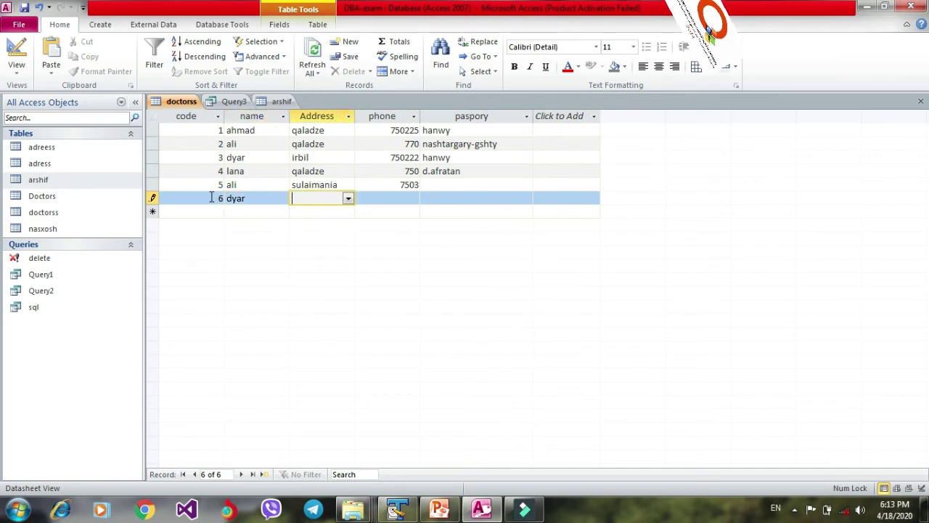
pyautogui.click(346, 202)
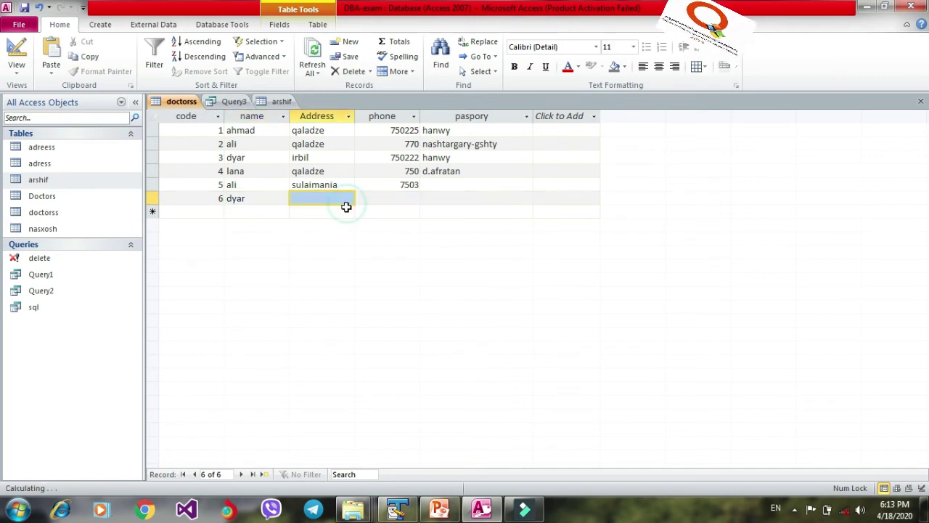
pyautogui.click(347, 205)
pyautogui.click(346, 198)
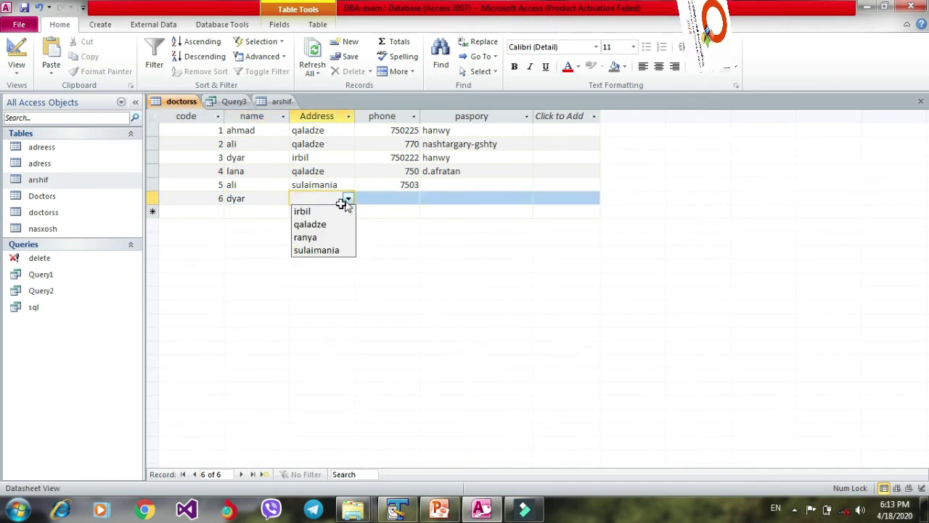
pyautogui.click(308, 222)
pyautogui.click(381, 200)
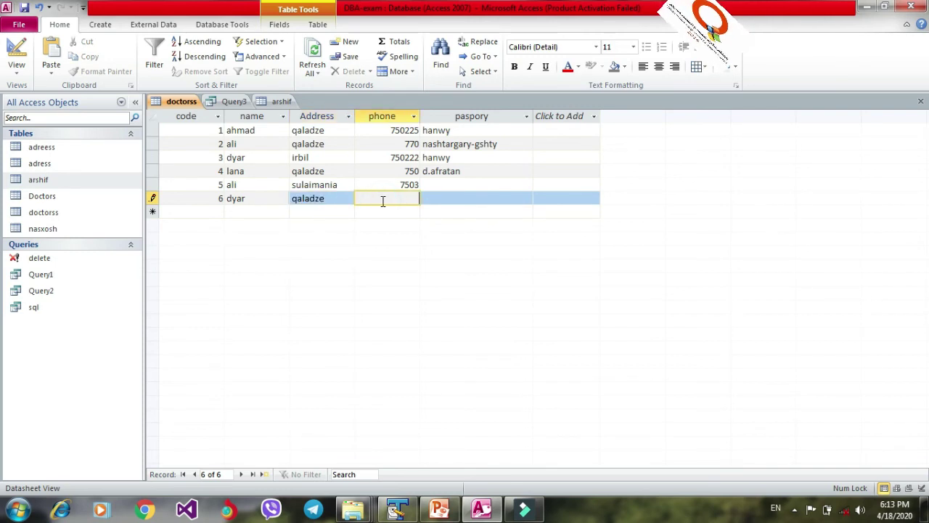
pyautogui.click(444, 205)
pyautogui.write('han')
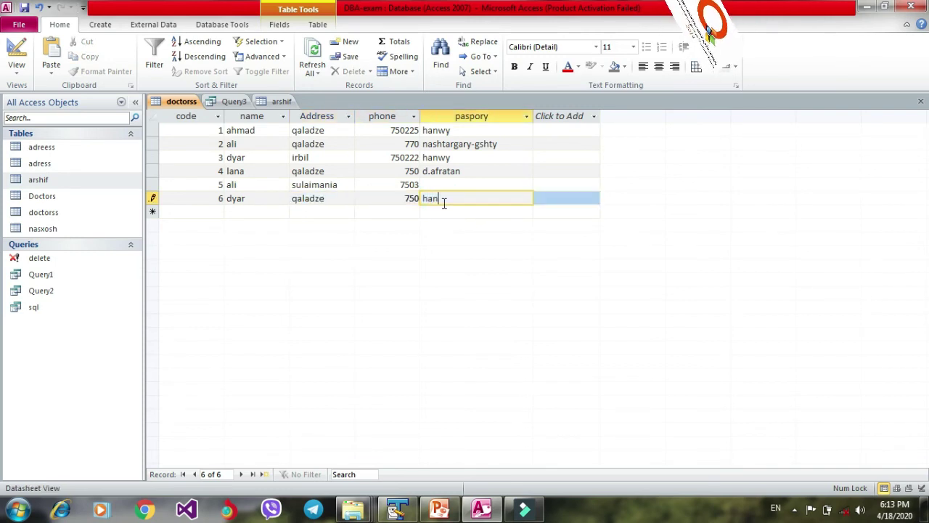
pyautogui.write('wy')
pyautogui.press('Return')
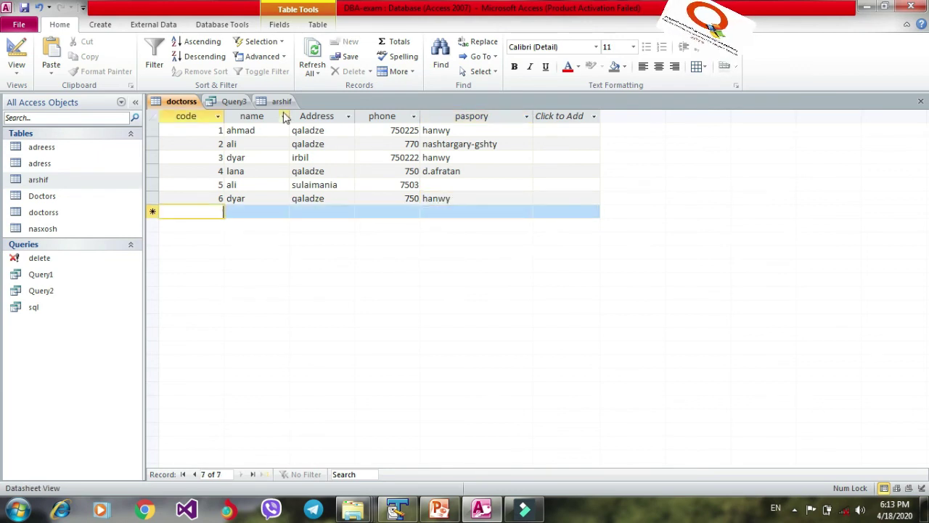
# Run the Append query again from Query3, accept appending the rows despite the key violations, and refresh the arshif table
pyautogui.click(233, 101)
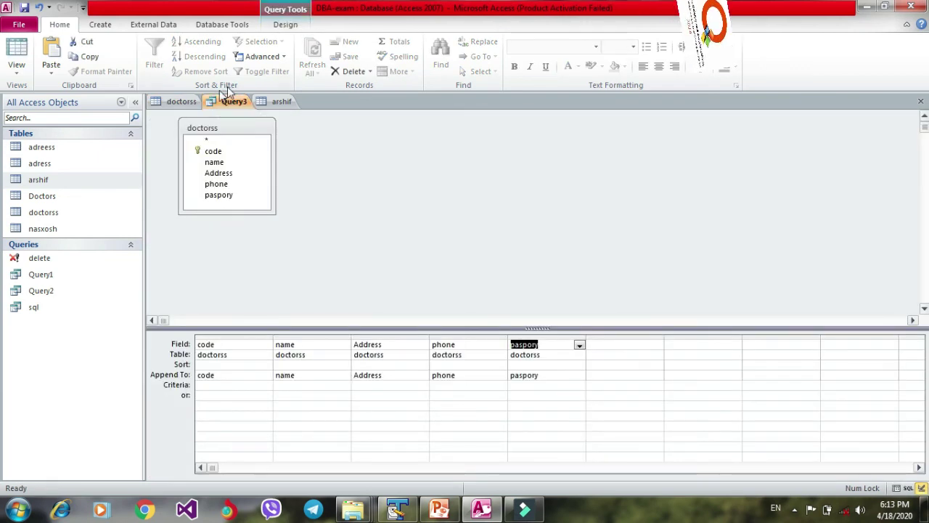
pyautogui.click(294, 26)
pyautogui.click(45, 59)
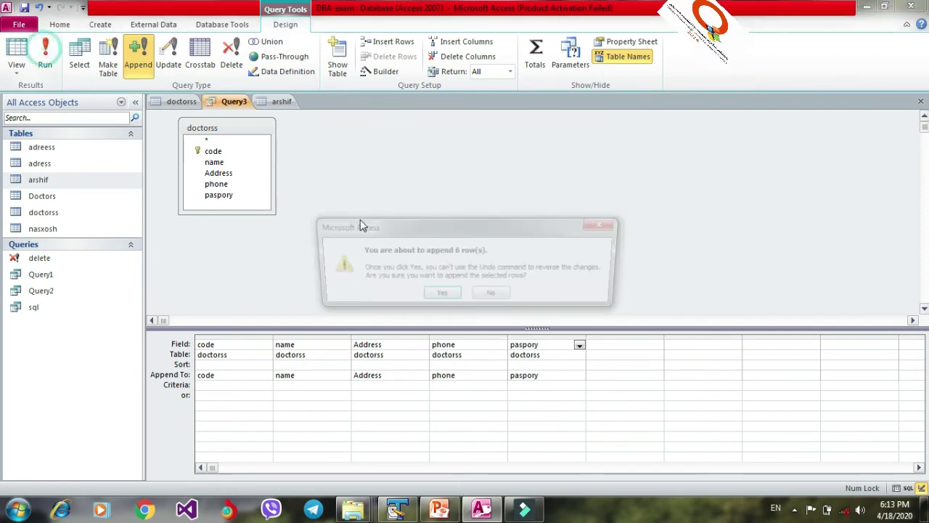
pyautogui.click(440, 296)
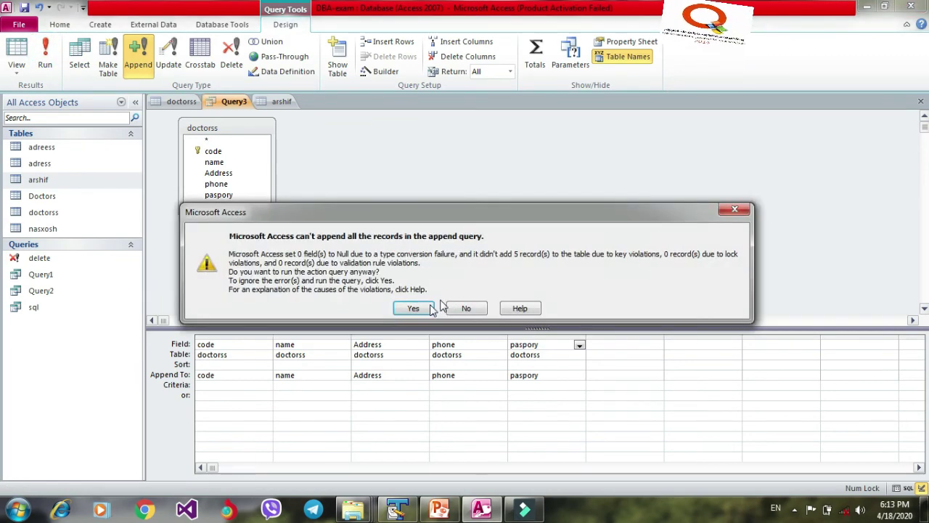
pyautogui.click(414, 309)
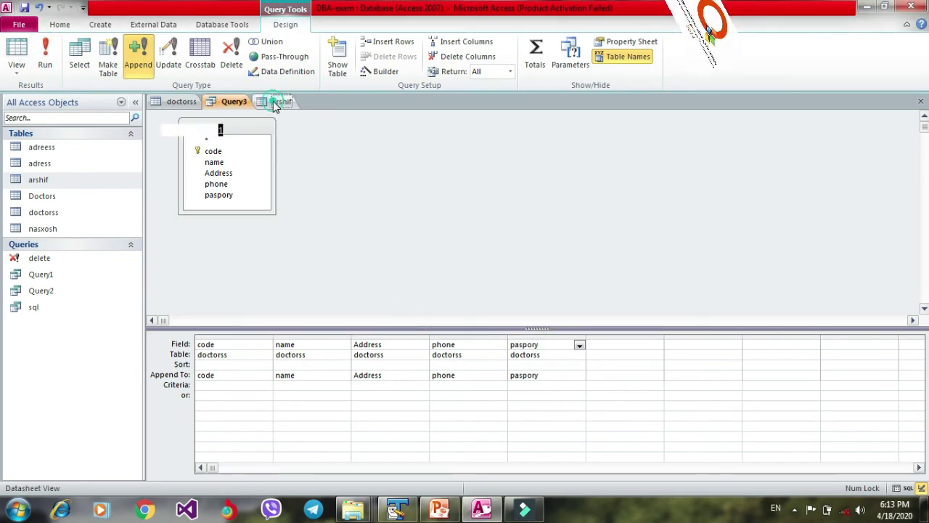
pyautogui.click(278, 102)
pyautogui.click(312, 51)
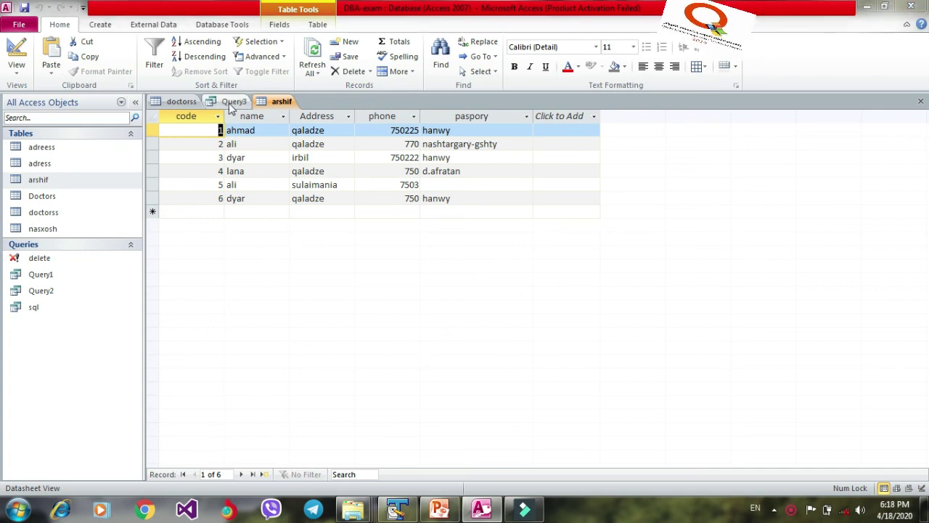
# Save the Append query Query3 under the name arshif-krdn and close it, returning to the doctorss table
pyautogui.click(230, 101)
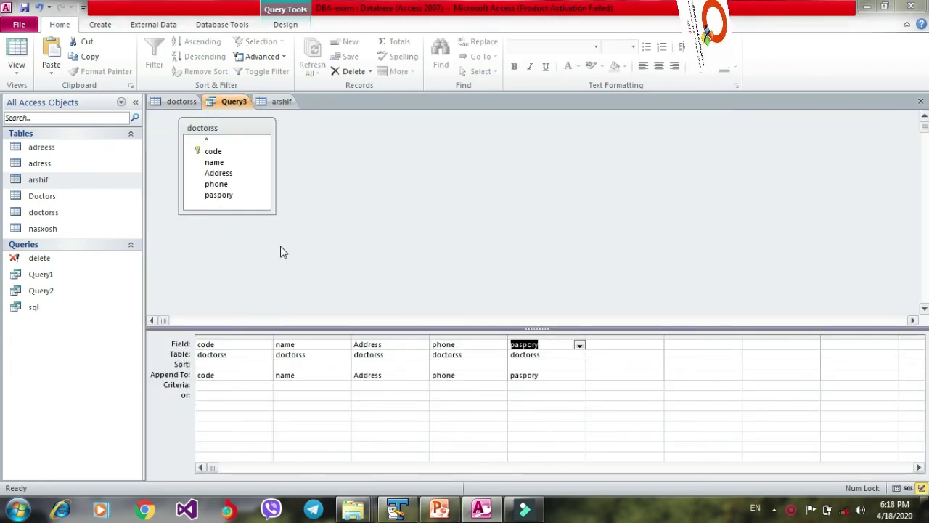
pyautogui.click(24, 8)
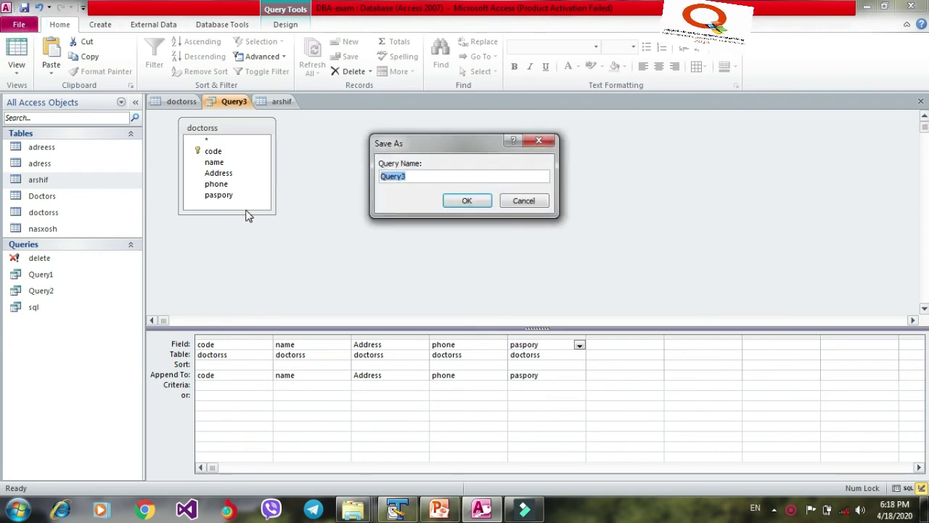
pyautogui.write('a')
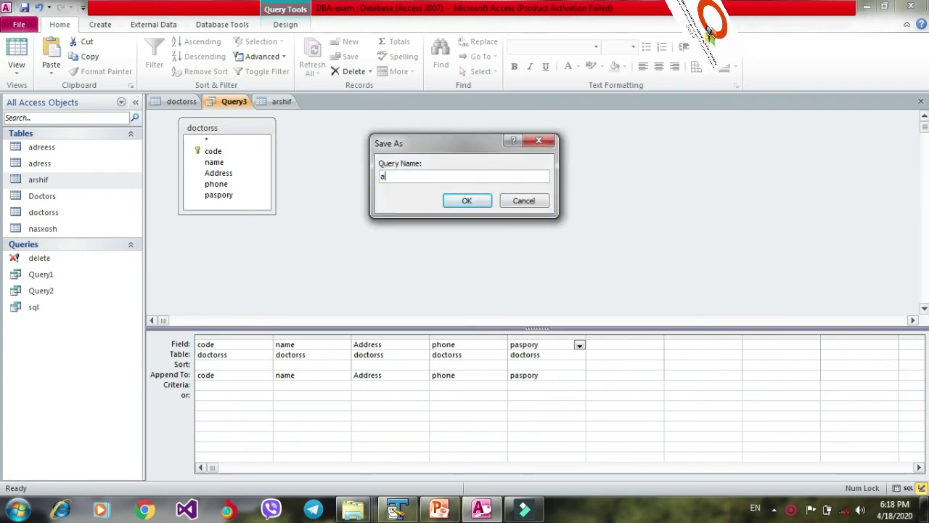
pyautogui.press('BackSpace')
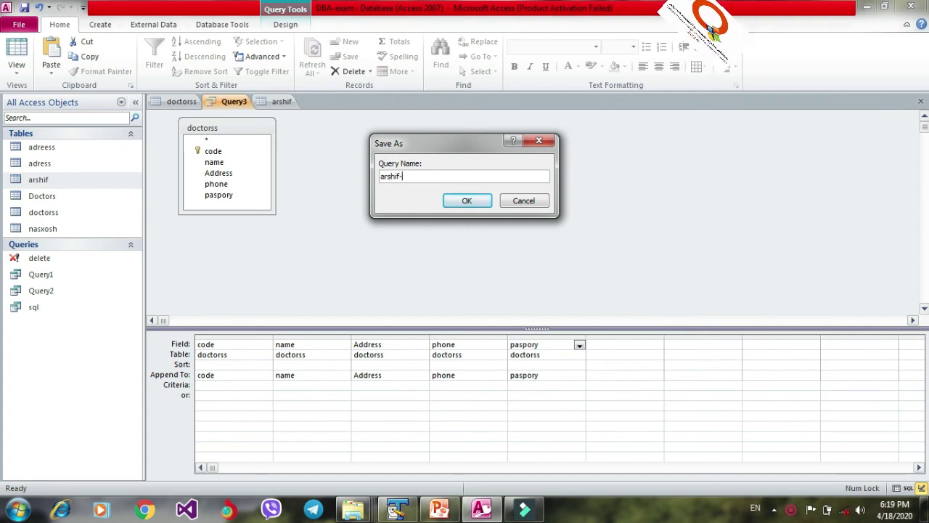
pyautogui.write('arshif-krdn')
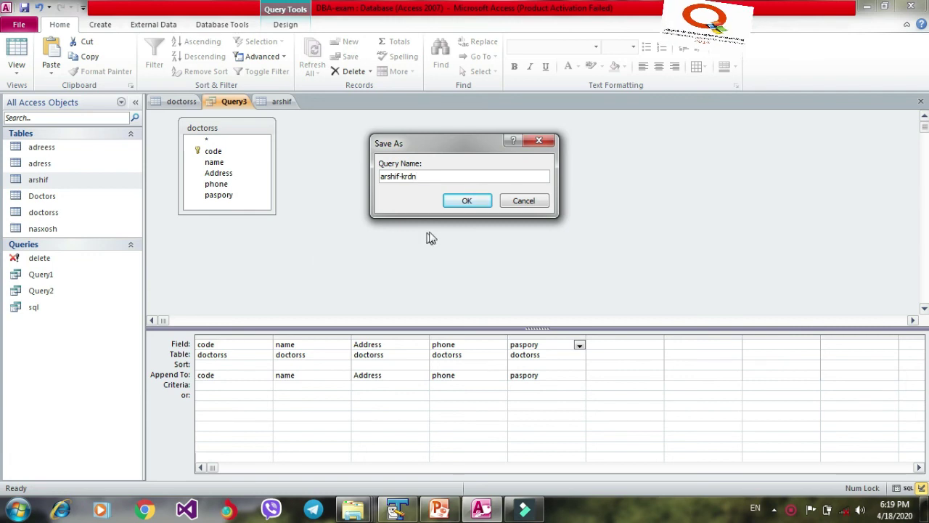
pyautogui.click(465, 203)
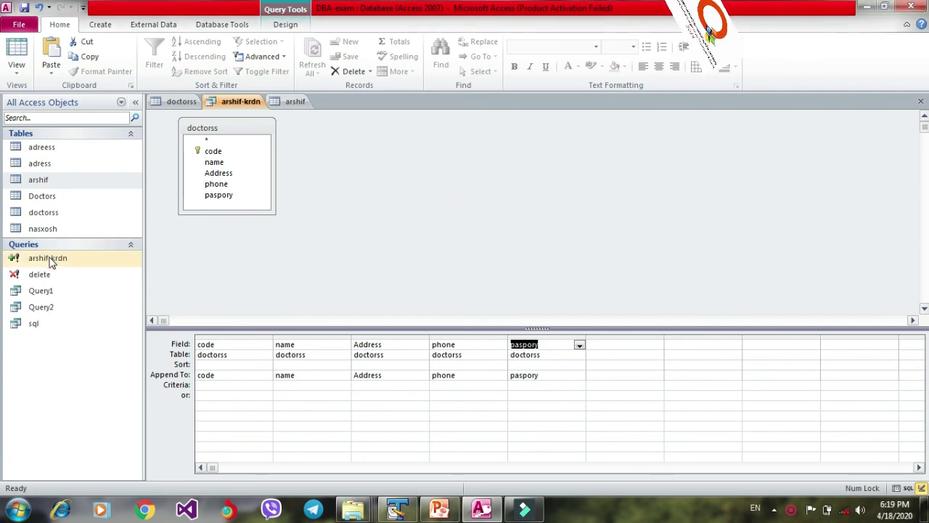
pyautogui.click(921, 101)
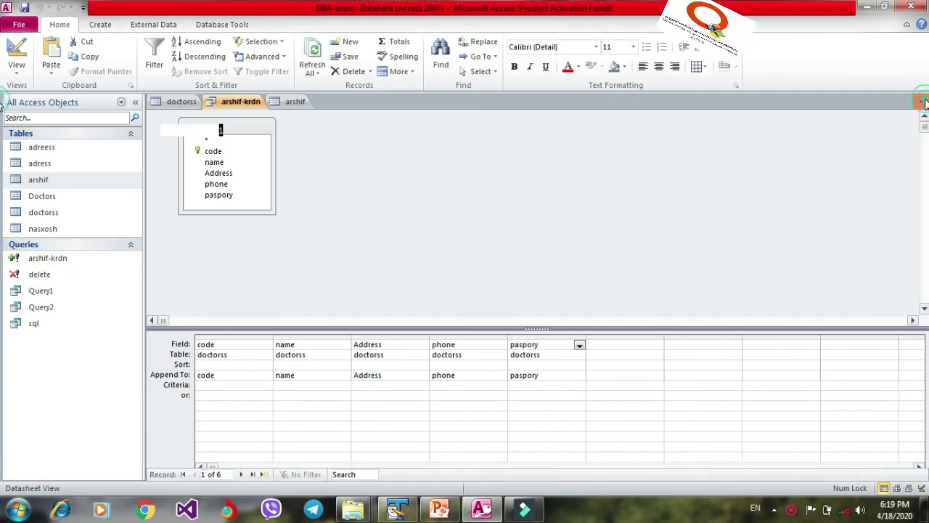
pyautogui.click(179, 102)
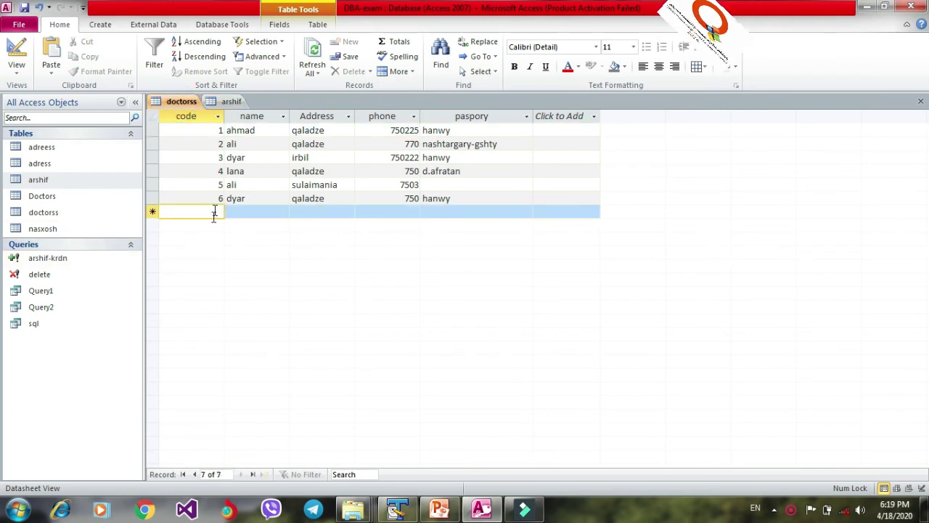